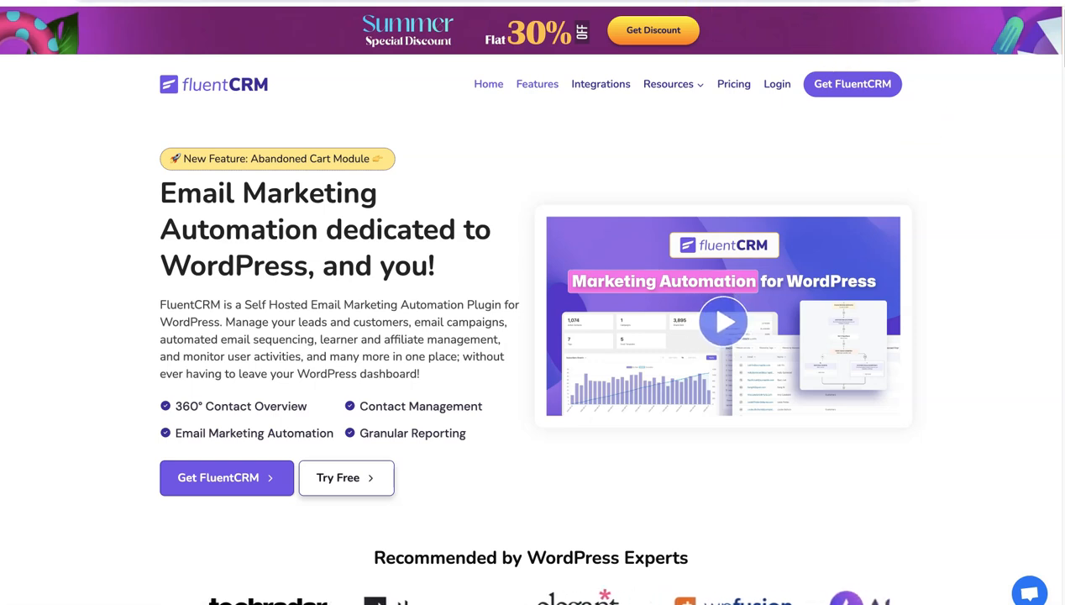
Go to the recipe website's Recipe Collections page and view the Moroccan-style chickpea soup in the Inbox collection
click(592, 0)
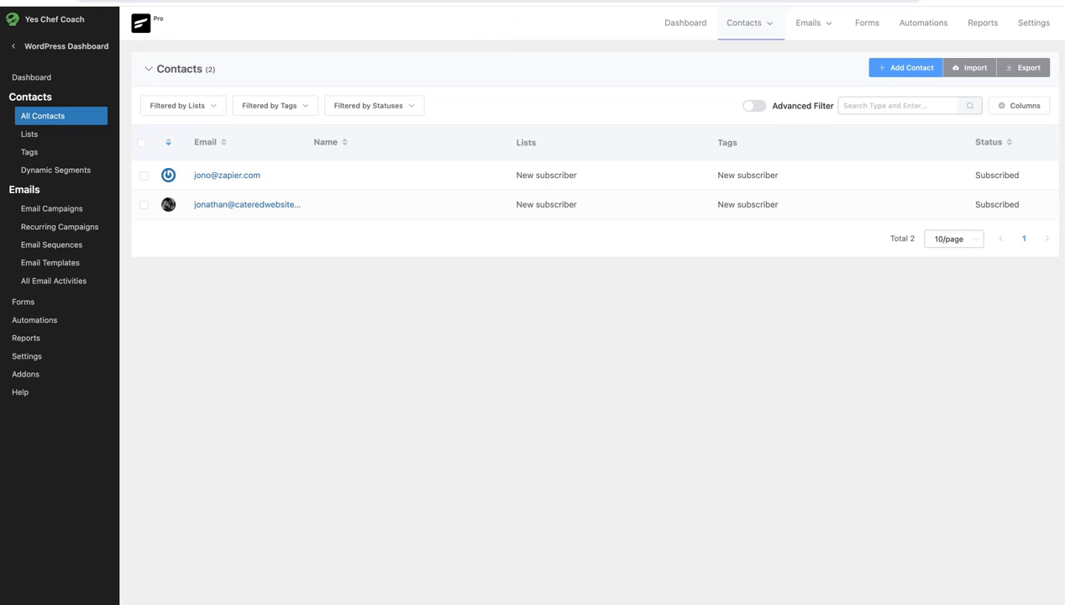
click(623, 1)
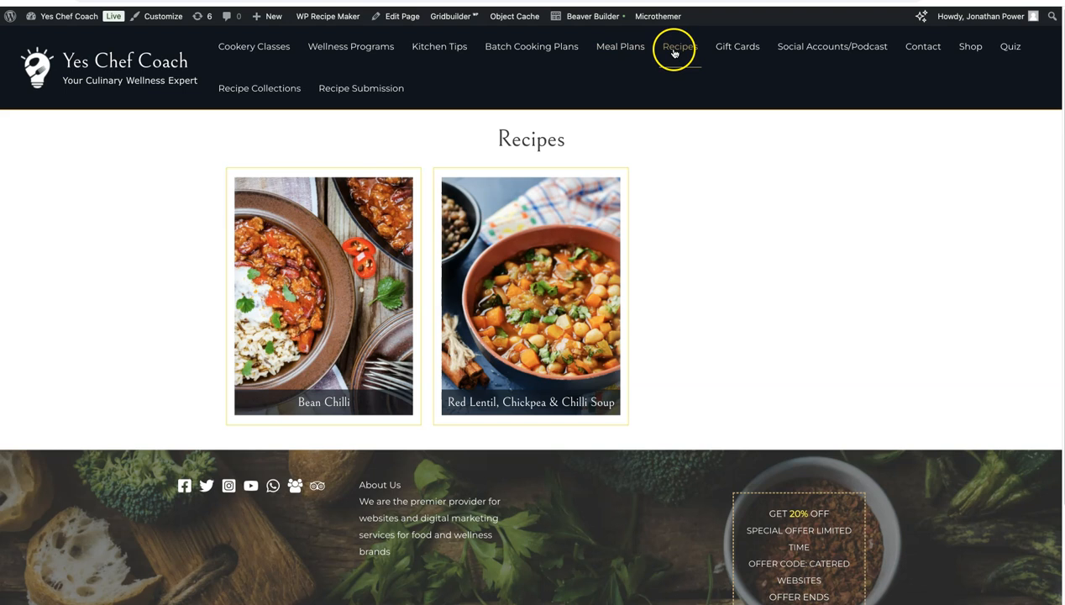
click(270, 95)
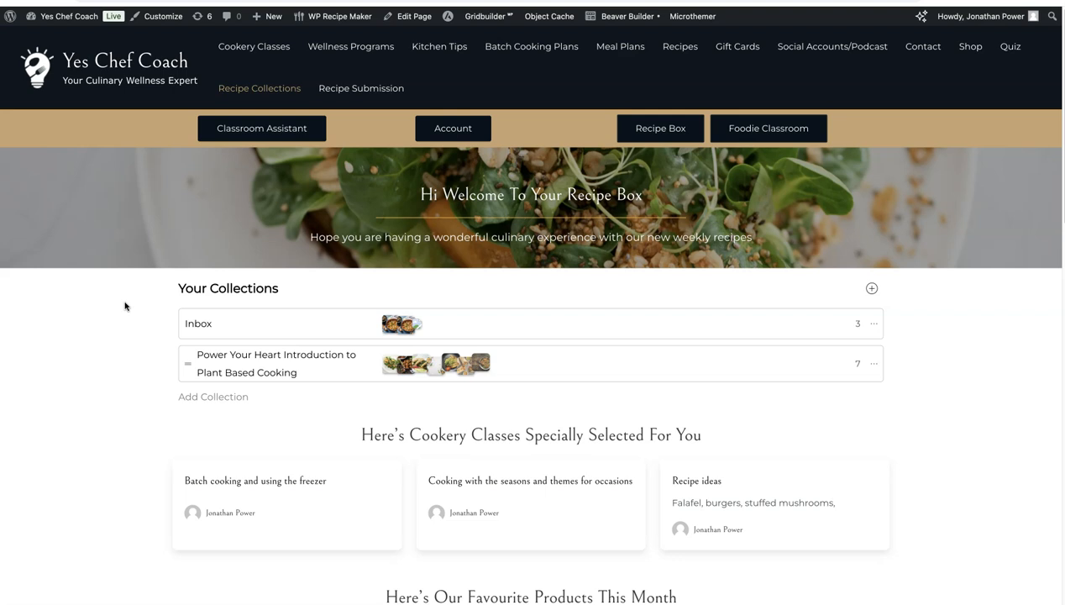
click(412, 329)
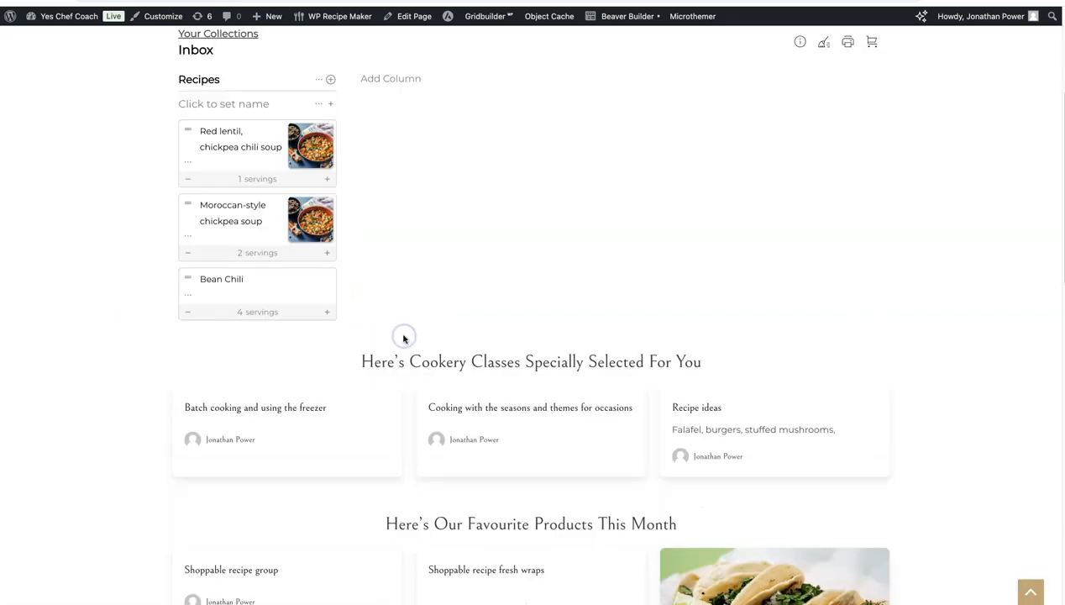
click(309, 222)
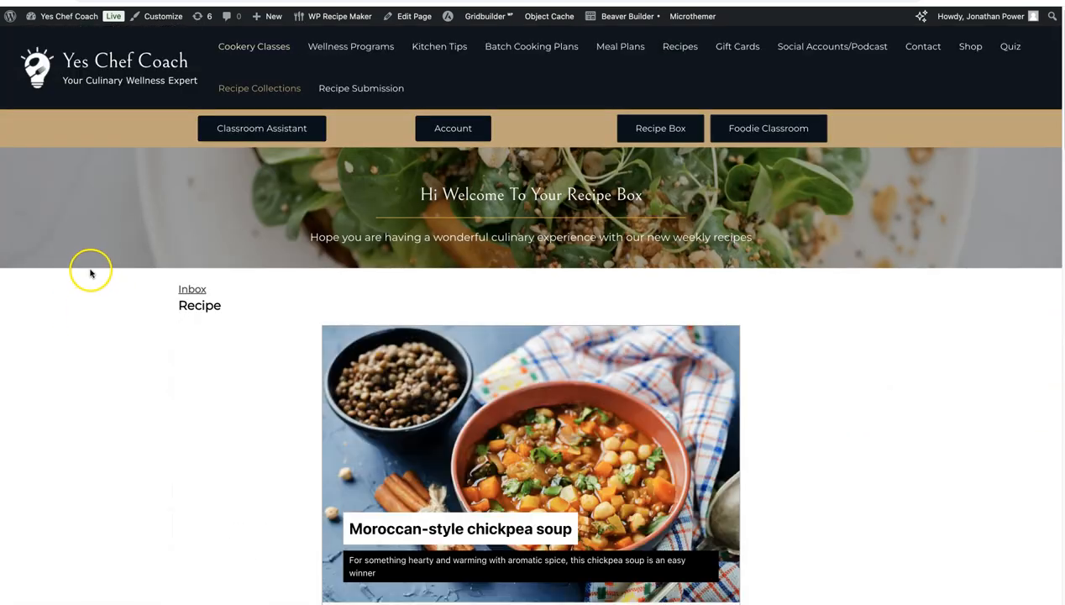
scroll(93, 277, up, 2)
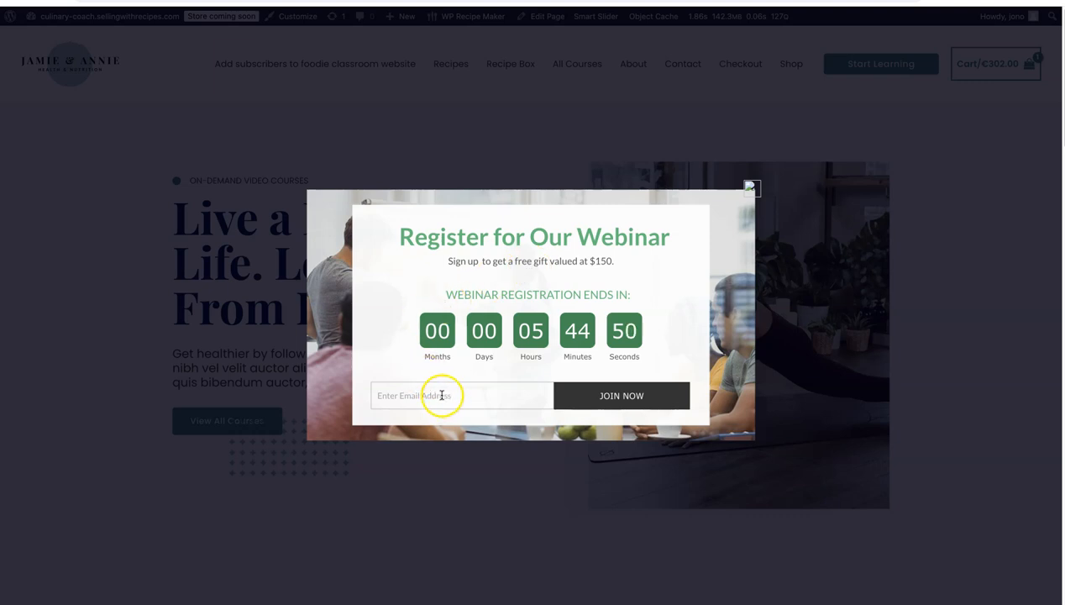
Submit the webinar registration popup with the subscriber's email address, and check the contact list in FluentCRM
click(442, 395)
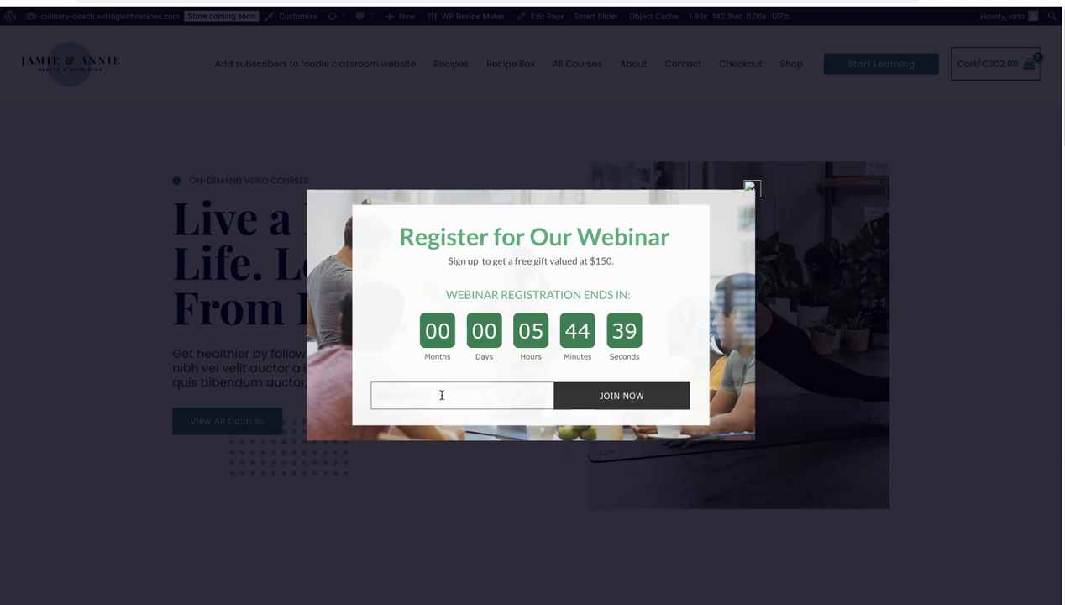
click(493, 393)
click(624, 400)
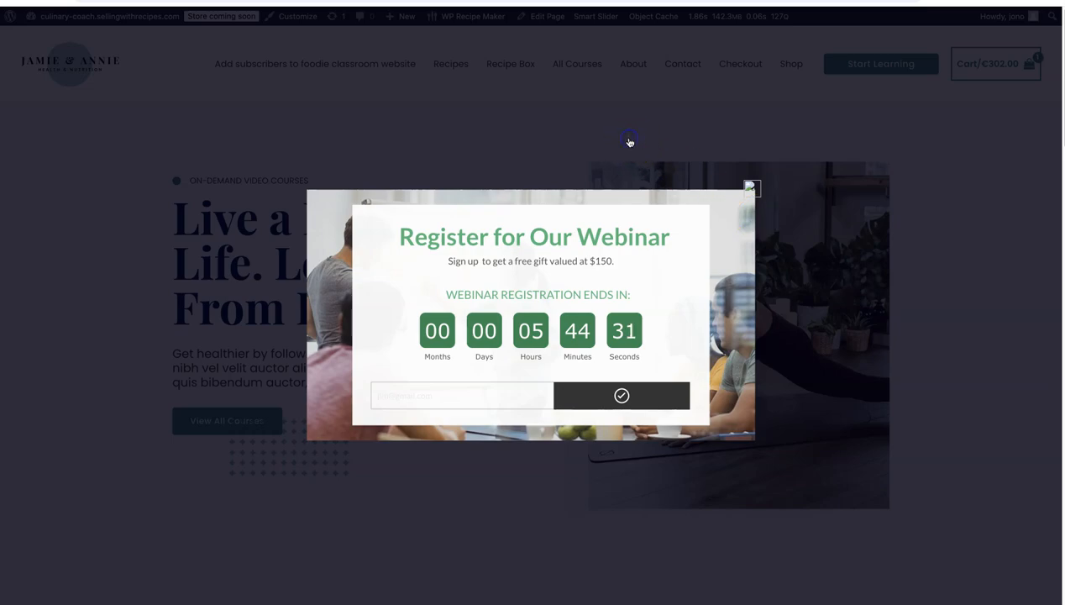
click(630, 141)
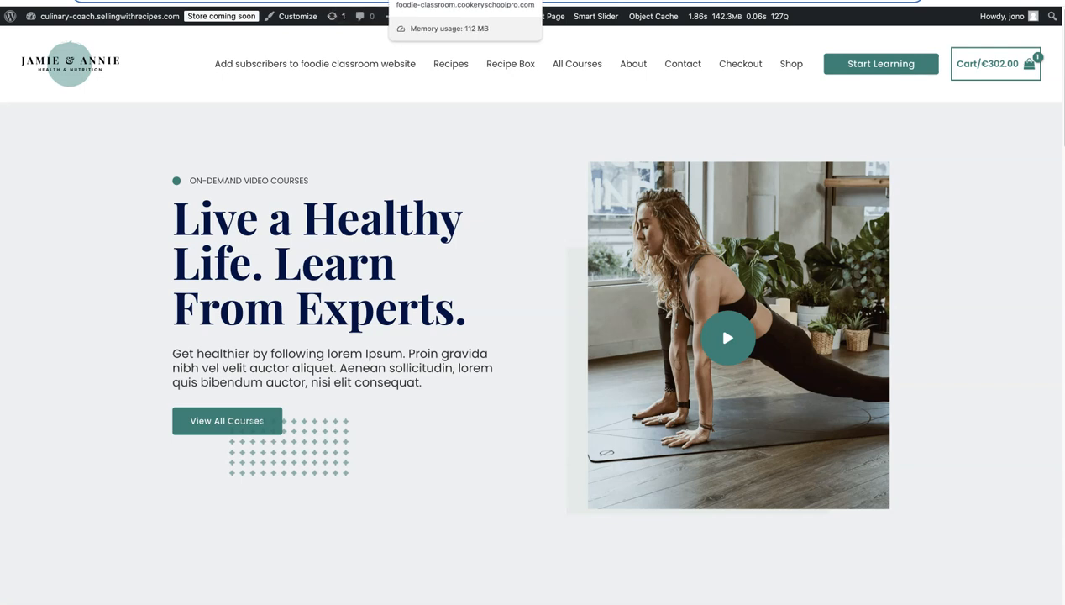
click(420, 1)
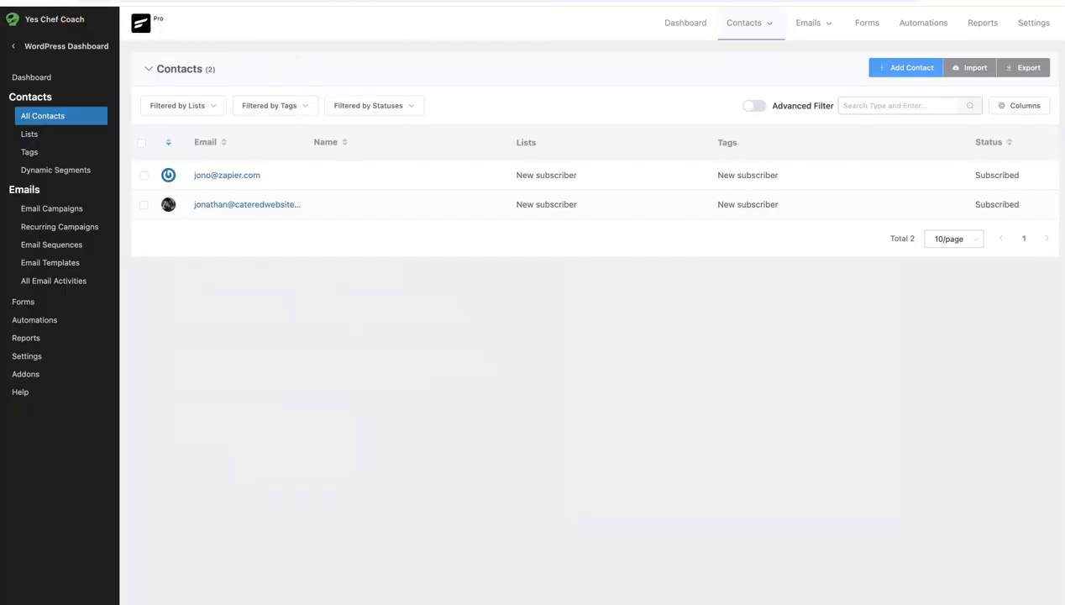
Switch to the Convert Pro call-to-action editor and leave it for the dashboard without saving changes
click(63, 1)
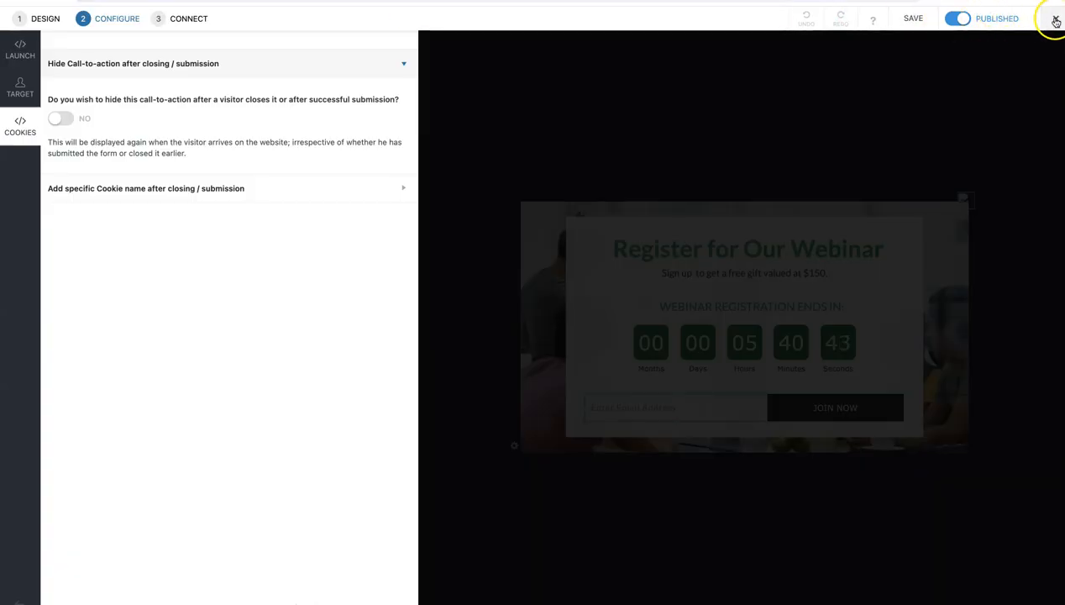
mouse_move(1056, 20)
click(993, 71)
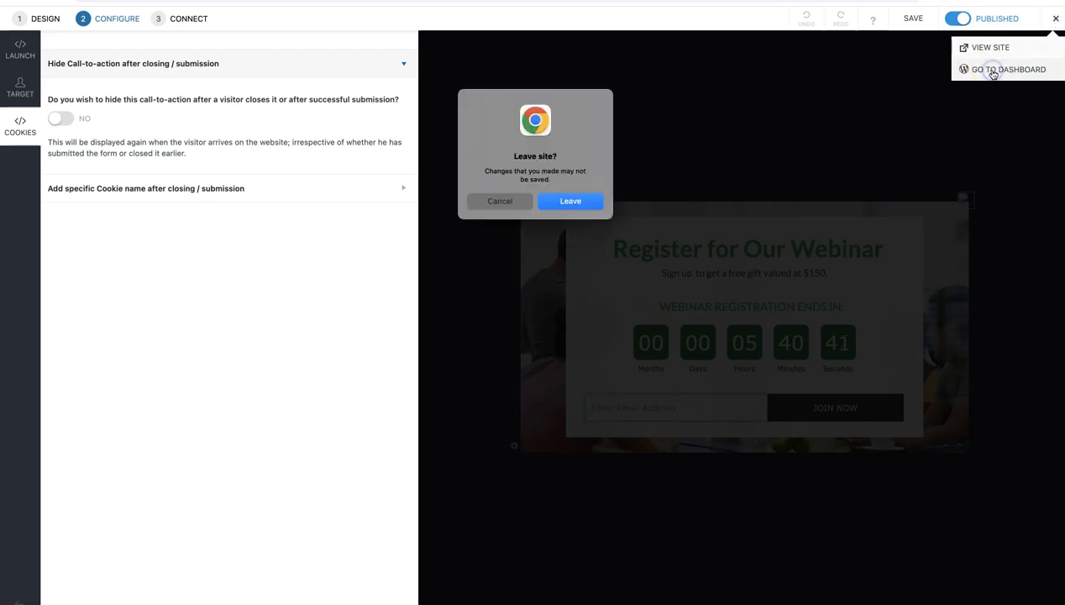
click(582, 202)
click(530, 123)
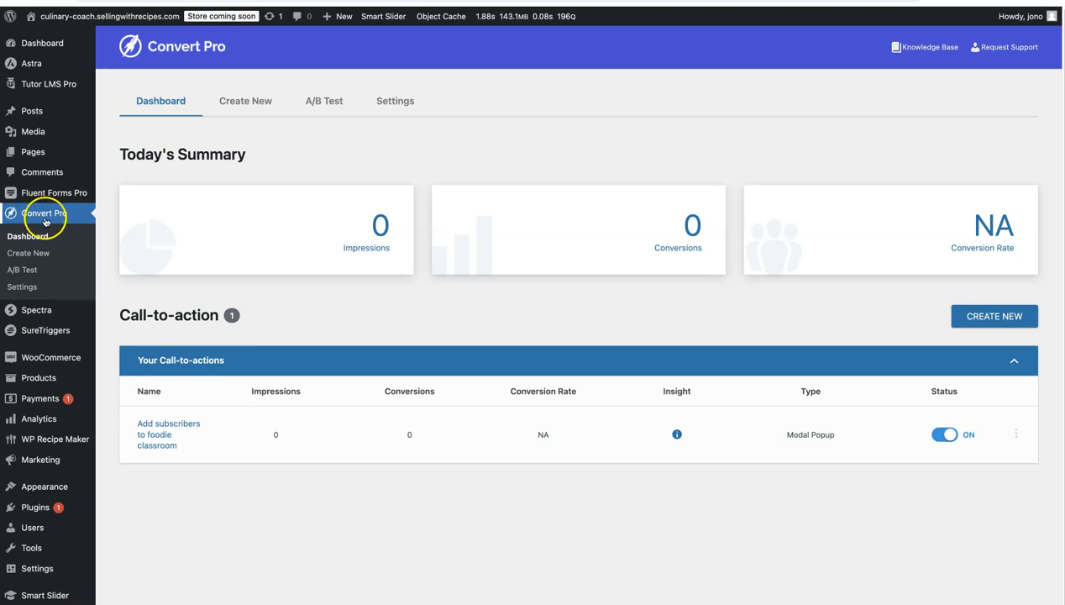
View the add-ons in the Convert Pro settings
click(387, 104)
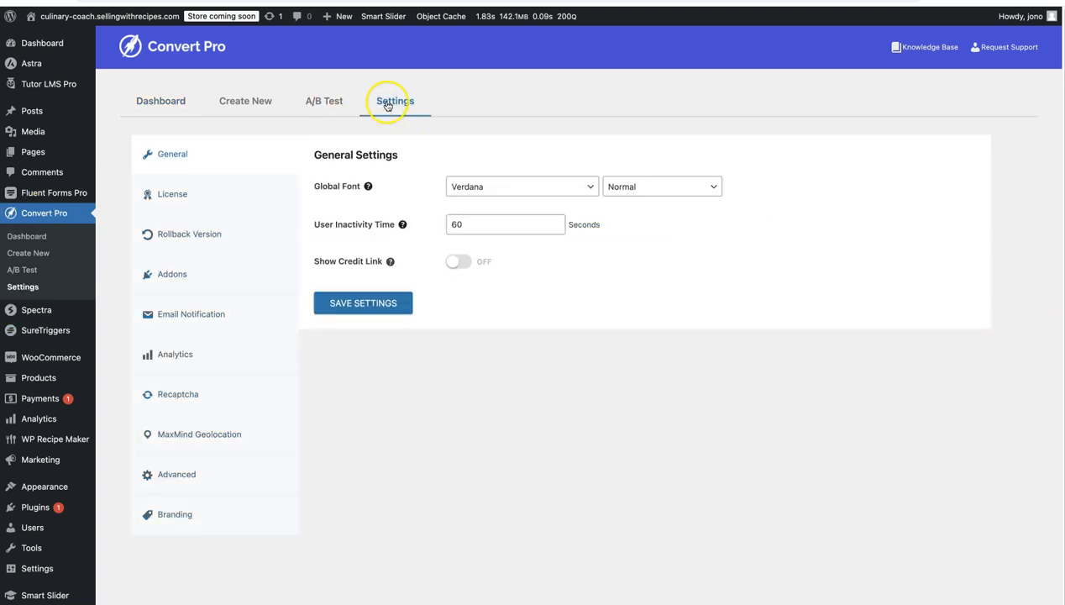
click(391, 104)
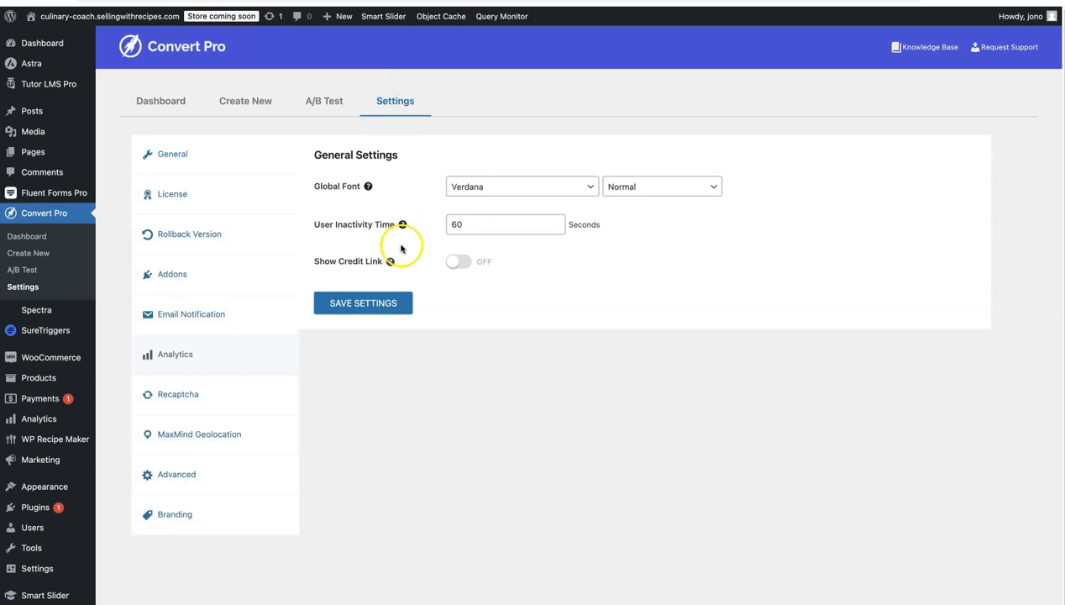
click(379, 420)
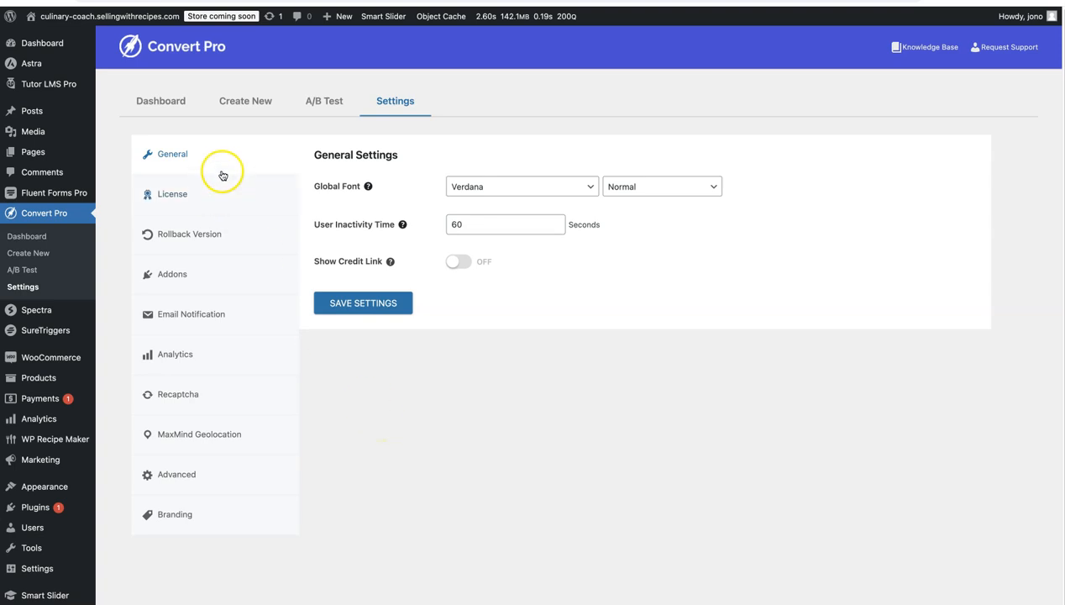
click(206, 274)
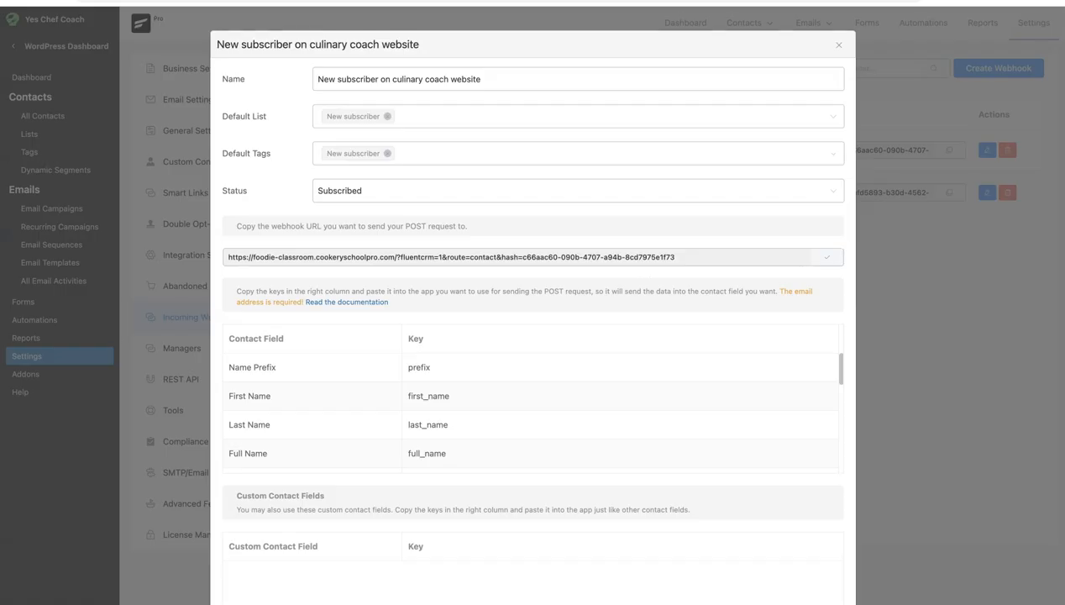
Close the existing webhook's details and start a new incoming webhook named with the owner's first name followed by "video for youtube"
click(838, 45)
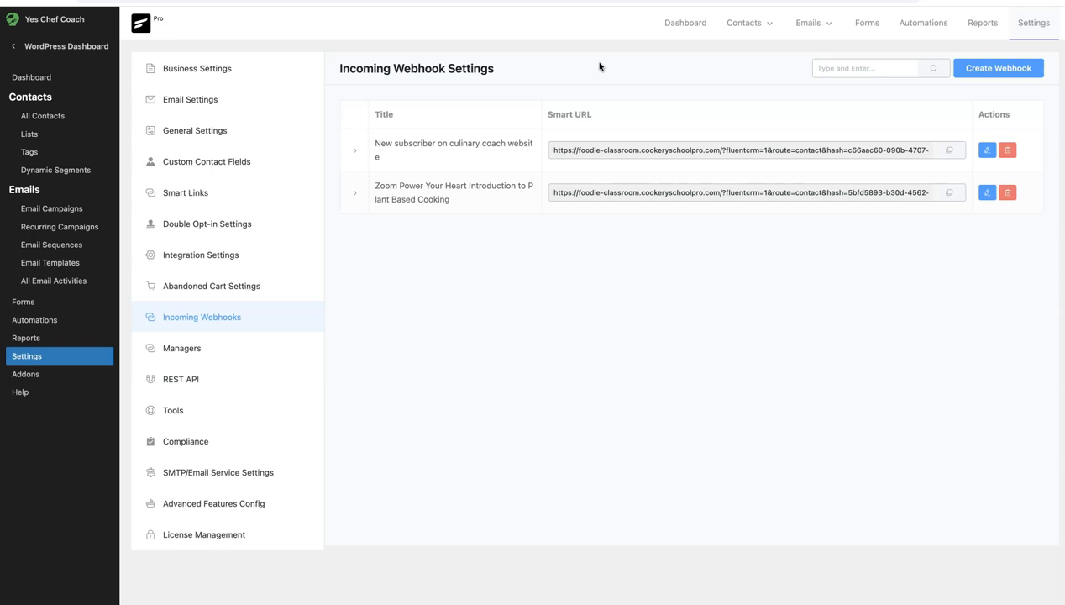
mouse_move(739, 26)
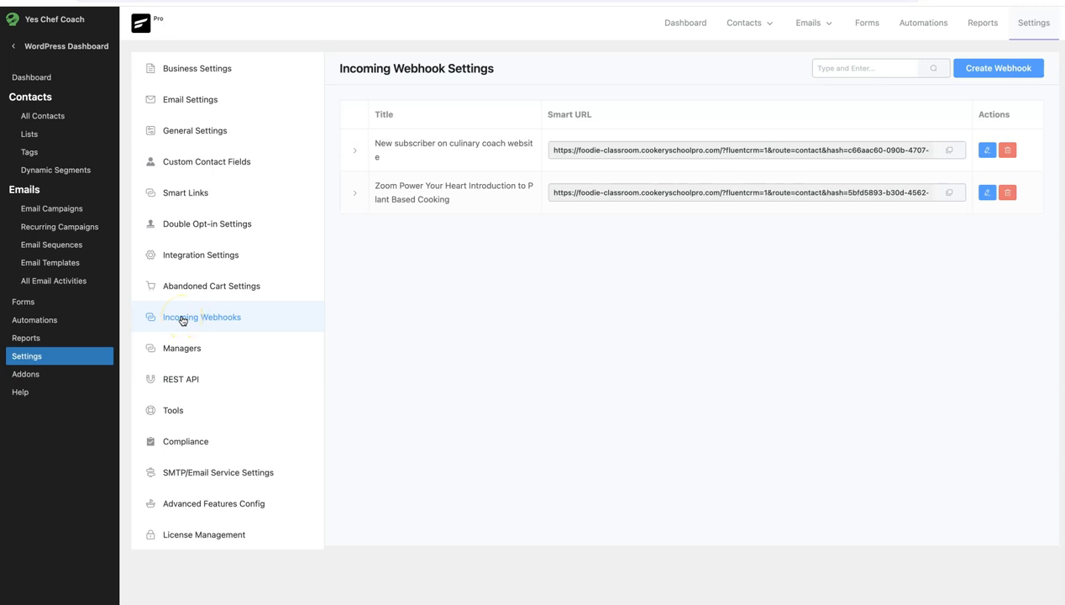
click(985, 73)
click(401, 76)
text(jono)
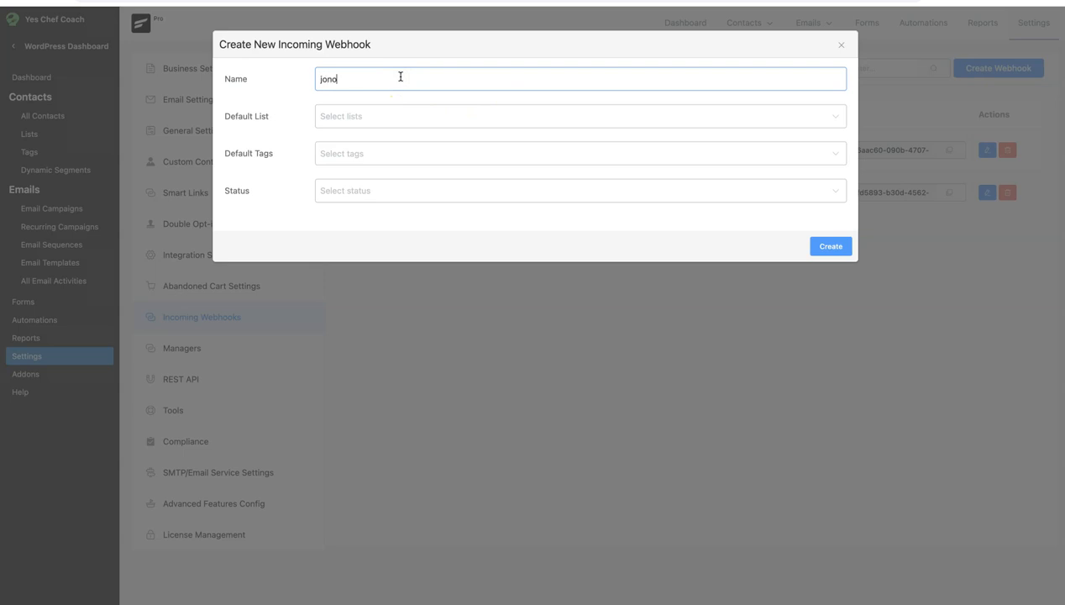
text(s video for youtube)
Set the webhook's default list to Power Your Heart 7 Day Plant Based Challenge and its default tag to New subscriber
click(352, 123)
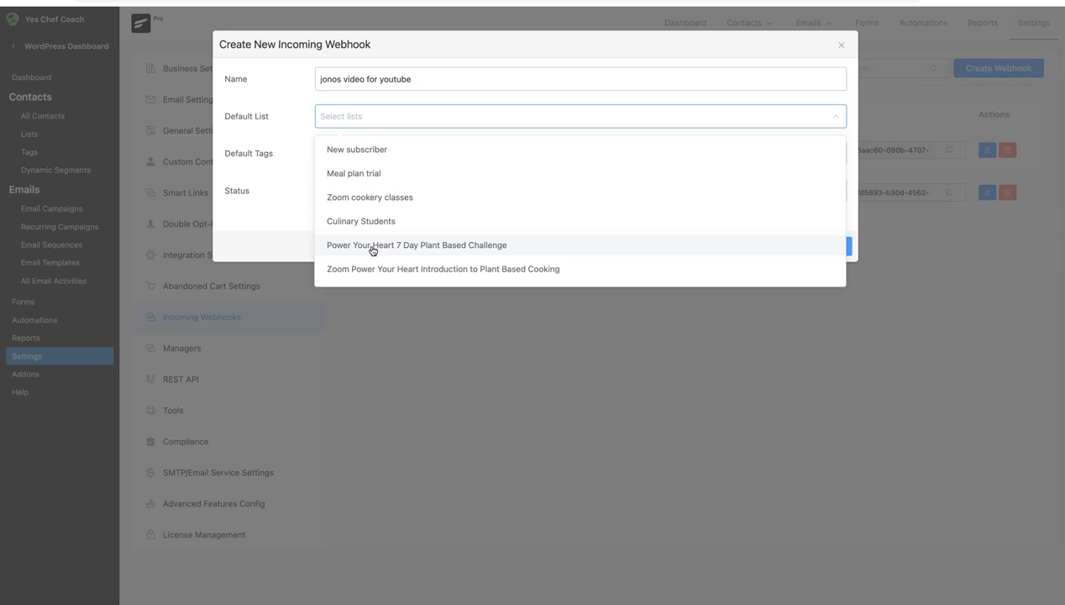
click(371, 247)
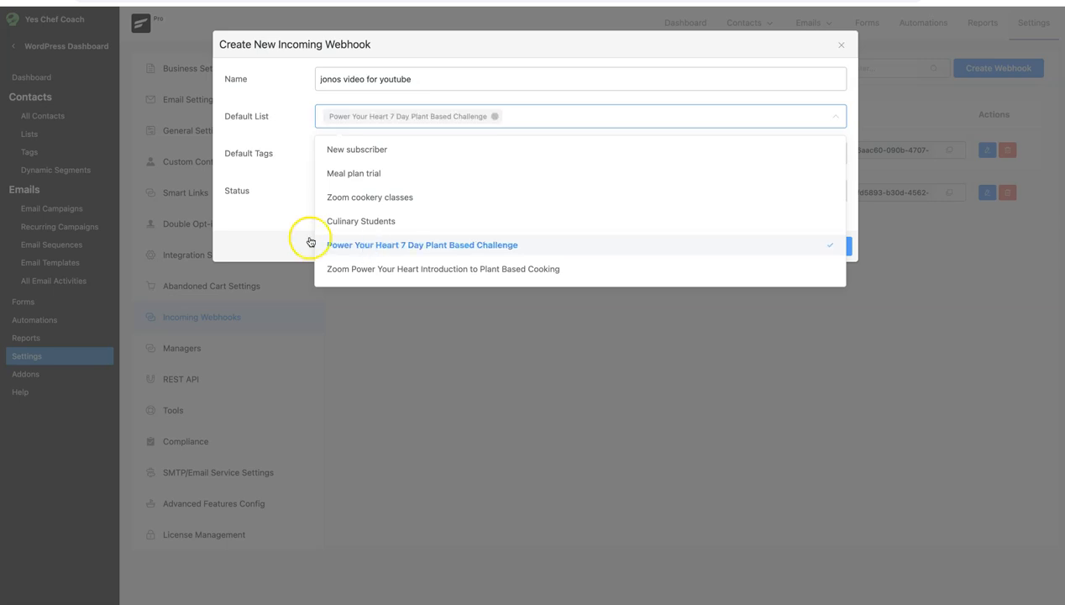
click(250, 212)
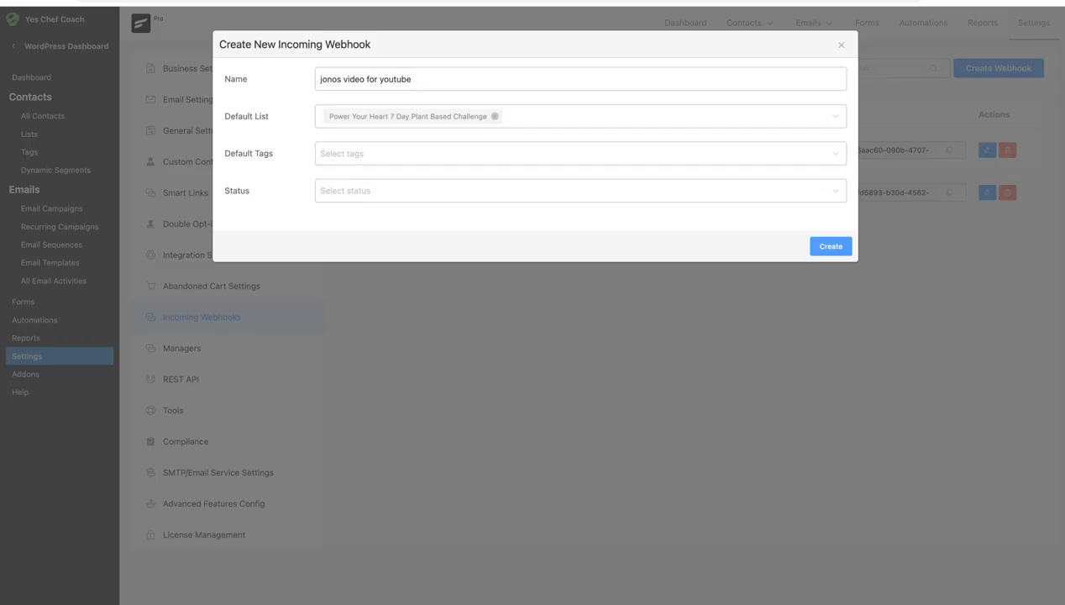
click(362, 154)
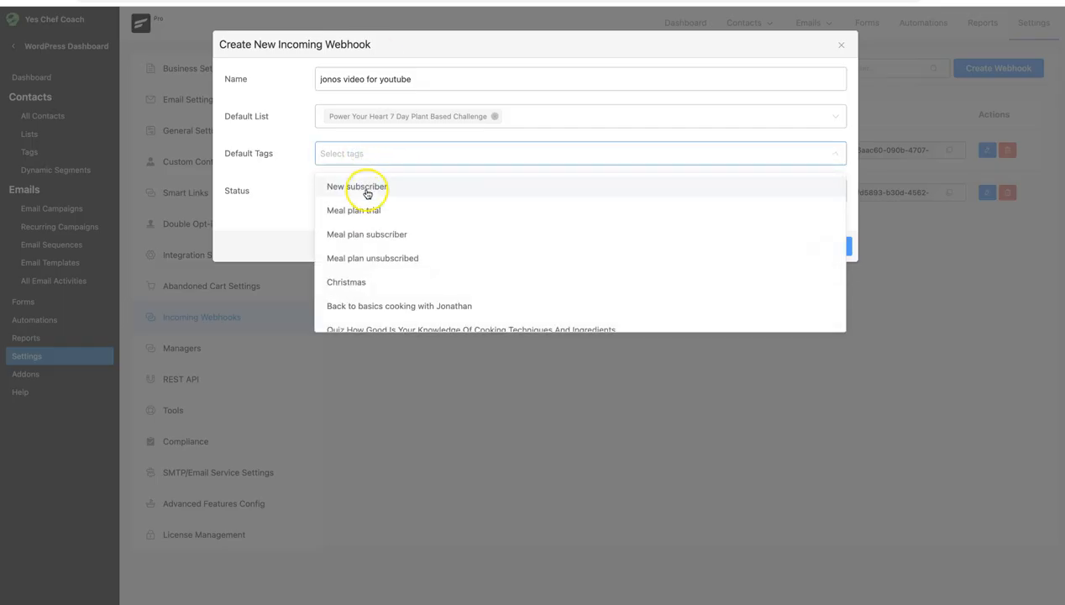
click(363, 188)
click(268, 199)
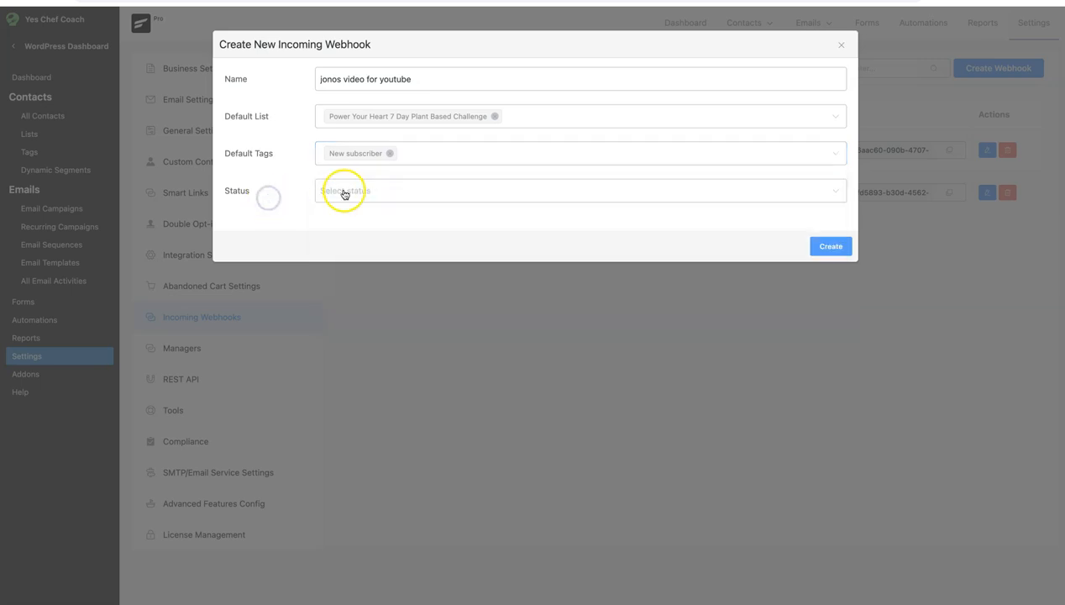
Set the new webhook's status to Subscribed and create the webhook
click(345, 193)
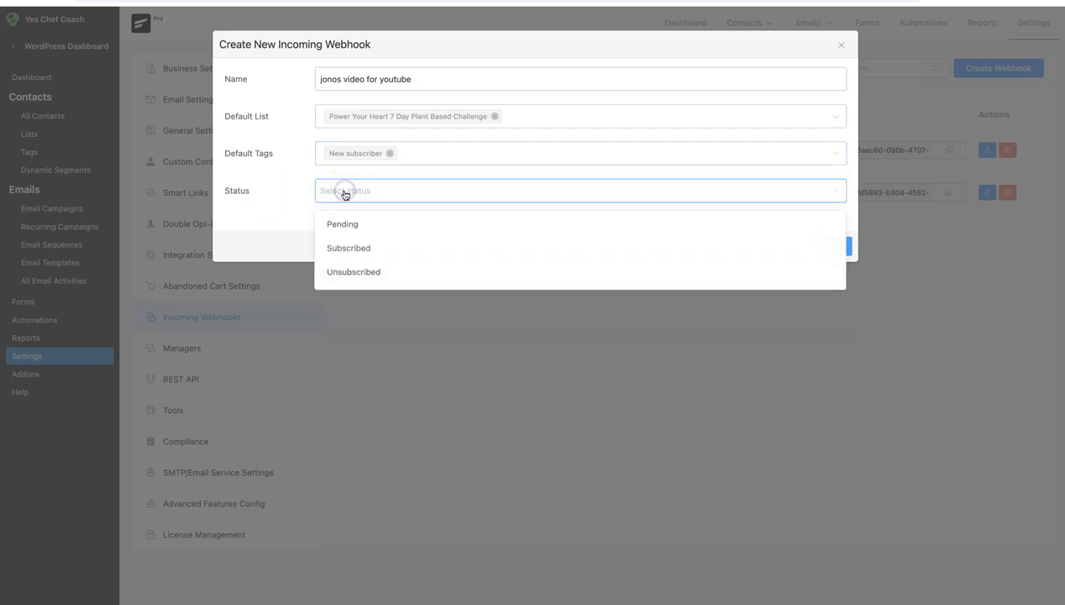
click(355, 249)
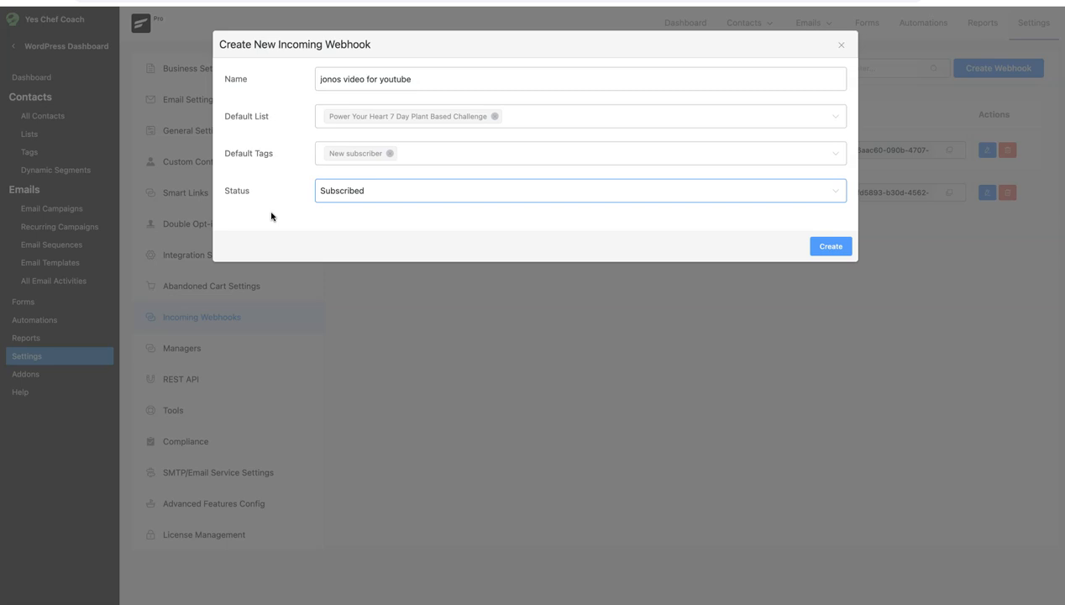
click(271, 215)
click(827, 249)
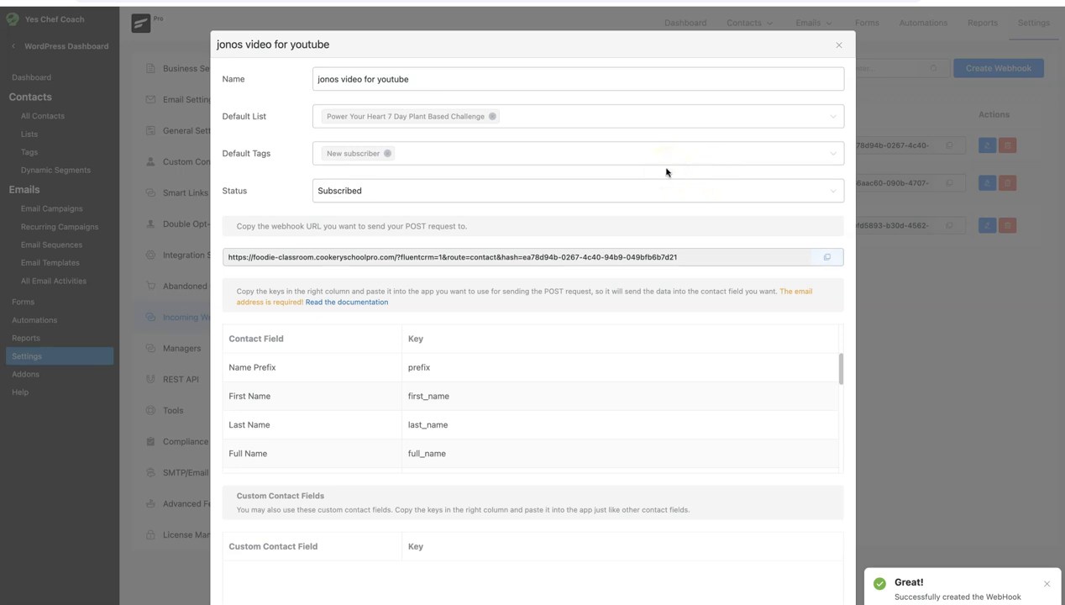
Copy the new webhook's full URL and switch back to the Convert Pro page
click(630, 255)
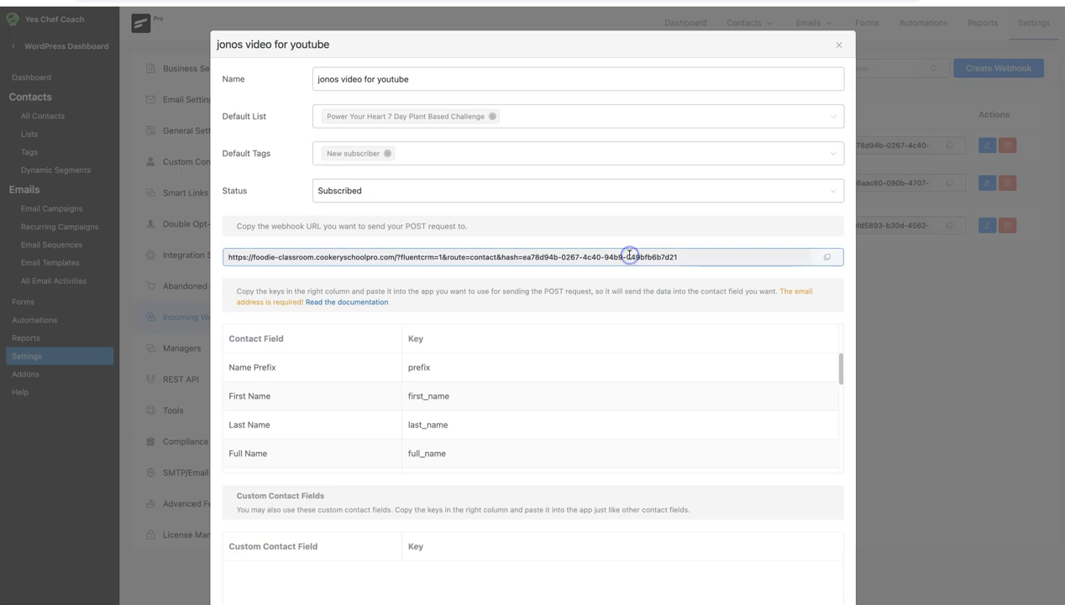
drag(231, 255, 680, 257)
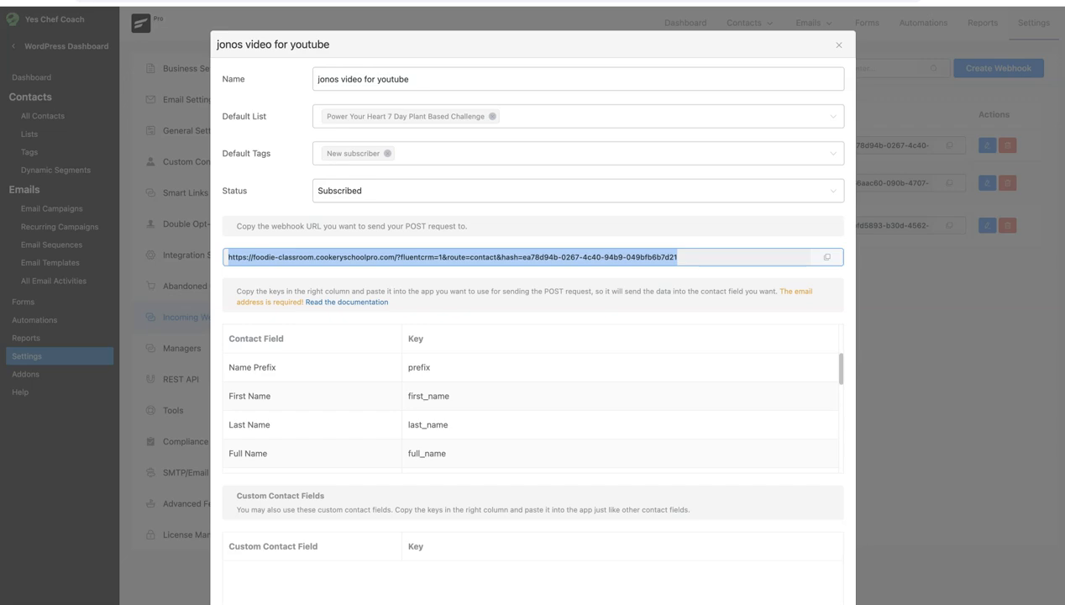
click(168, 1)
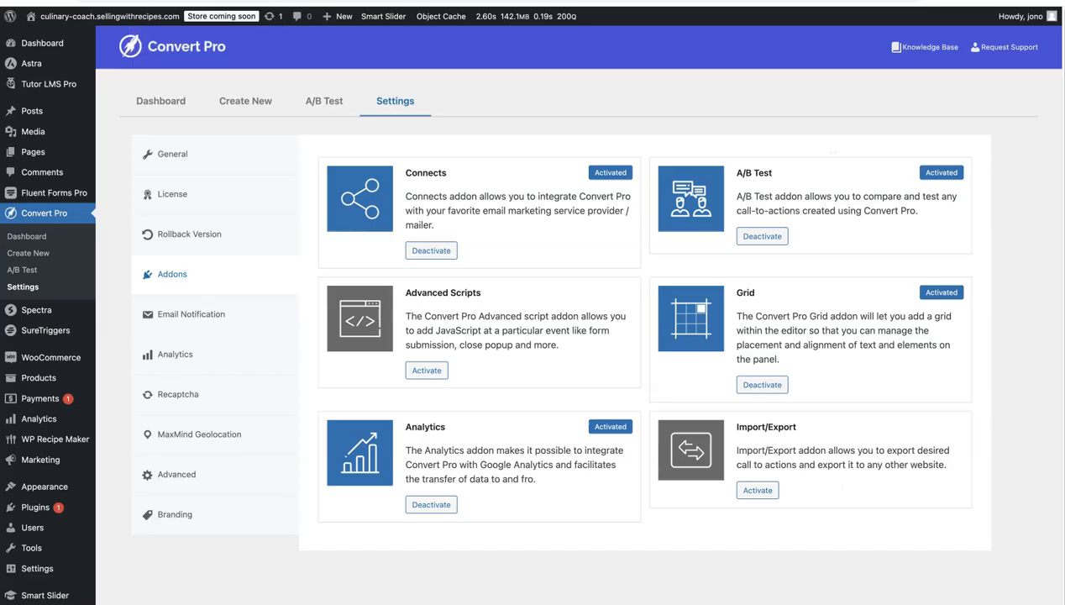
Start a new modal popup call-to-action from the template with the red curry bowl photo
click(161, 109)
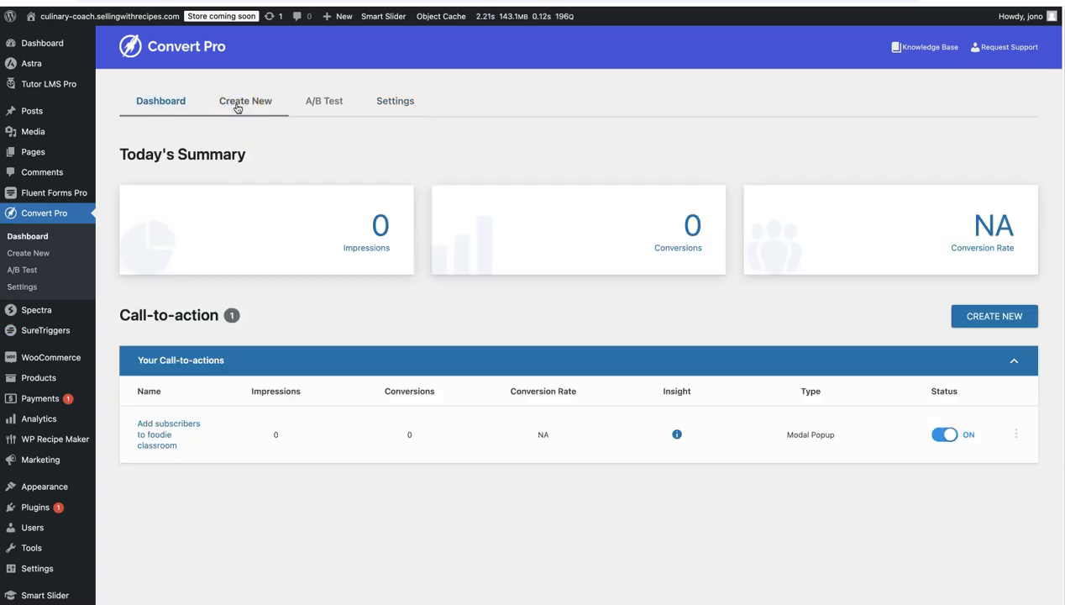
click(238, 109)
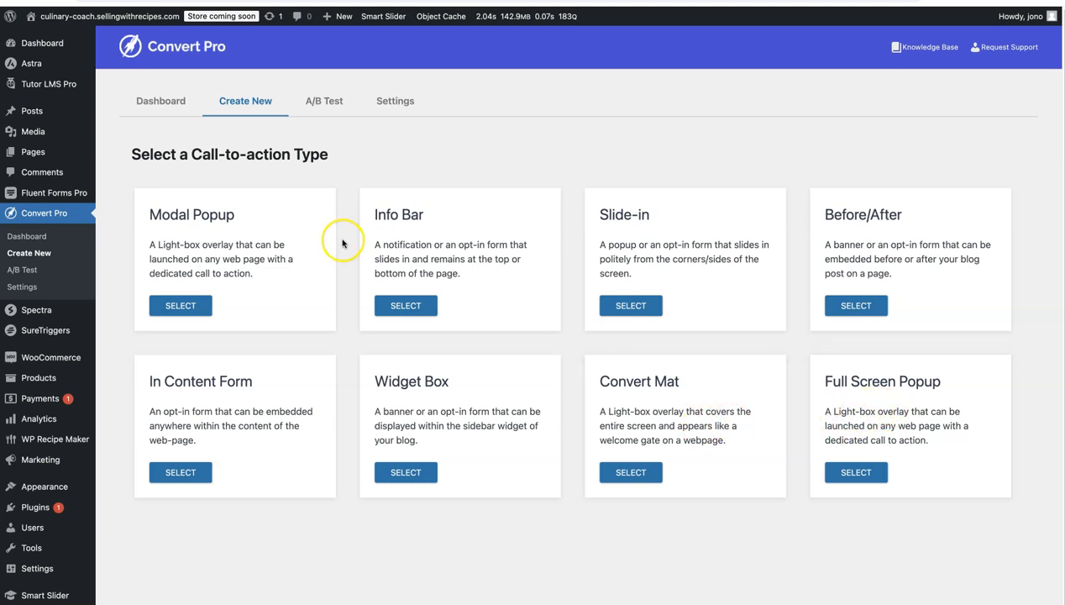
click(181, 307)
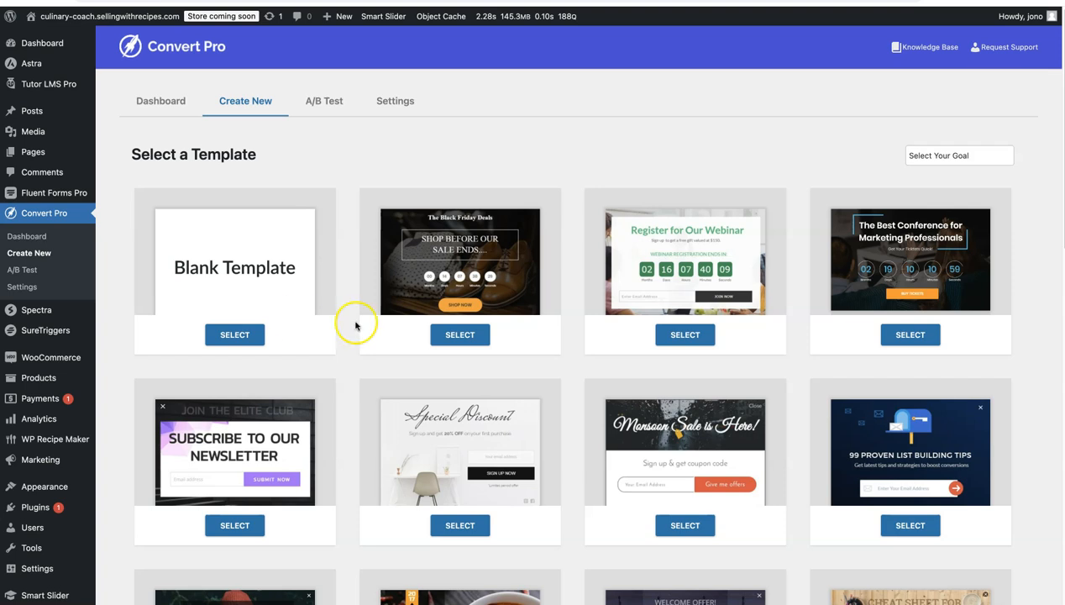
scroll(352, 323, down, 3)
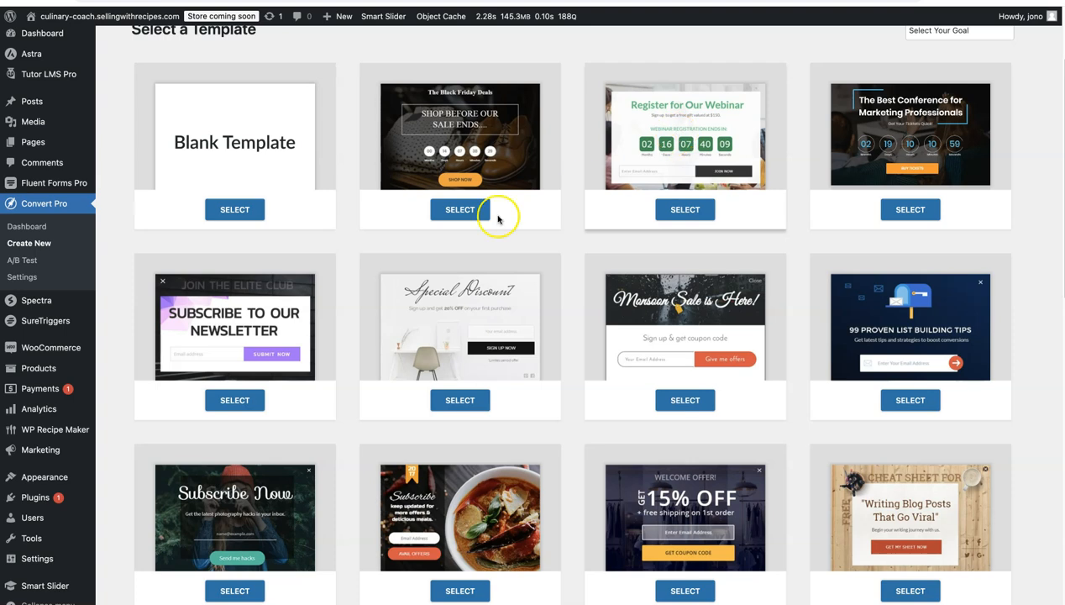
scroll(399, 268, down, 4)
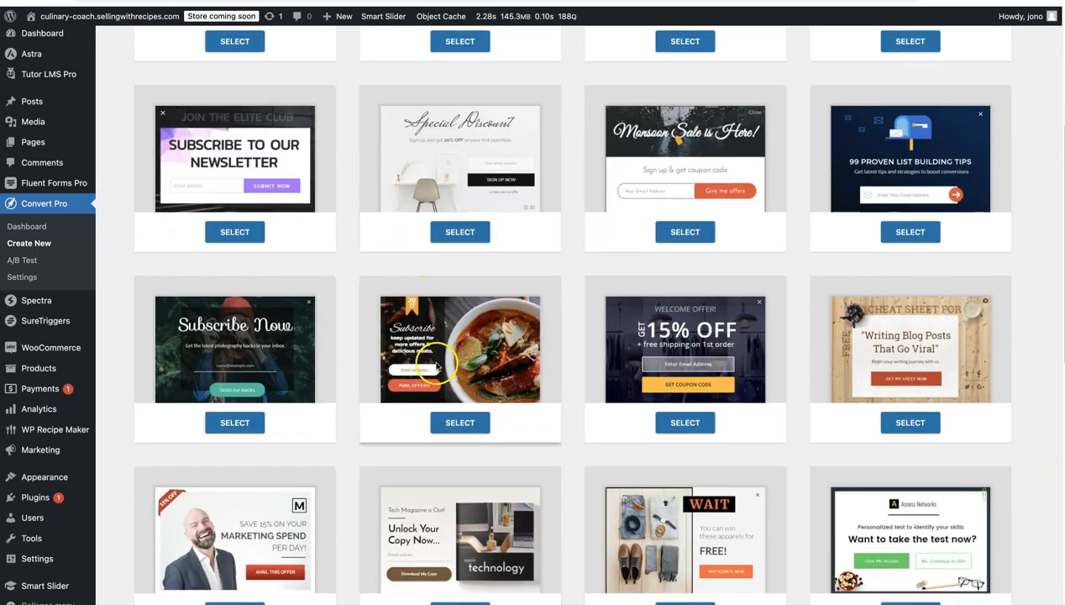
click(463, 420)
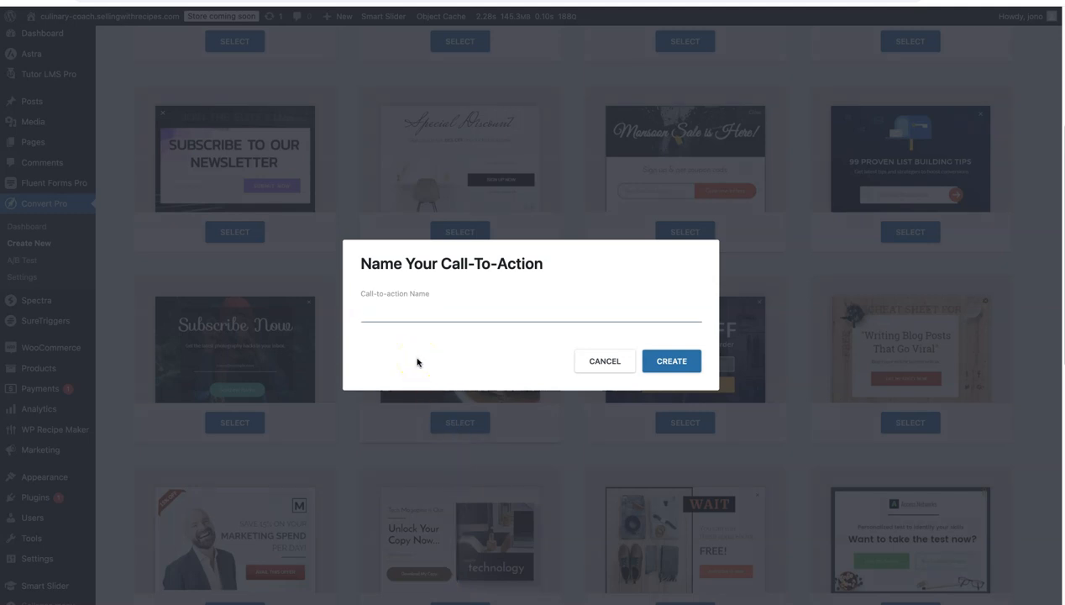
Name the call-to-action with the owner's first name followed by "youtube video" and create it
text(Jonos youtube video)
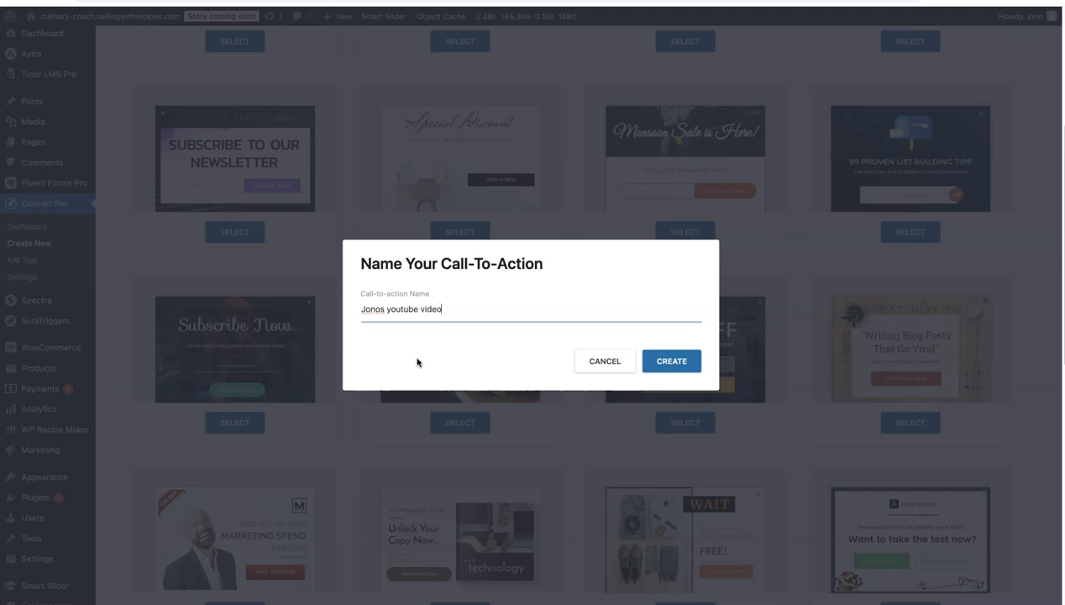
click(685, 368)
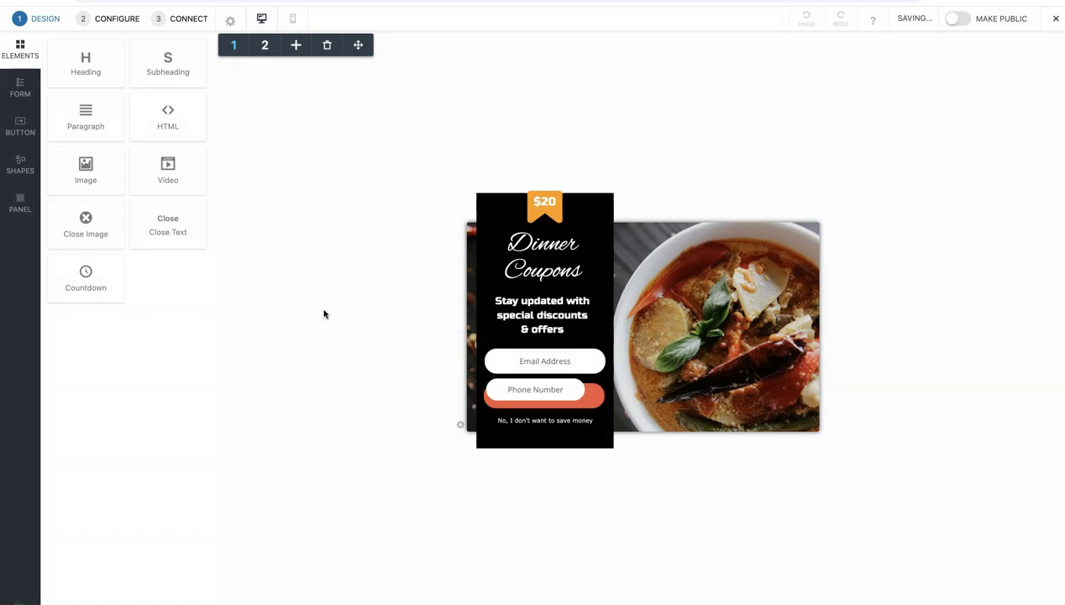
Examine the popup's design and the text settings of its Dinner Coupons heading
click(21, 95)
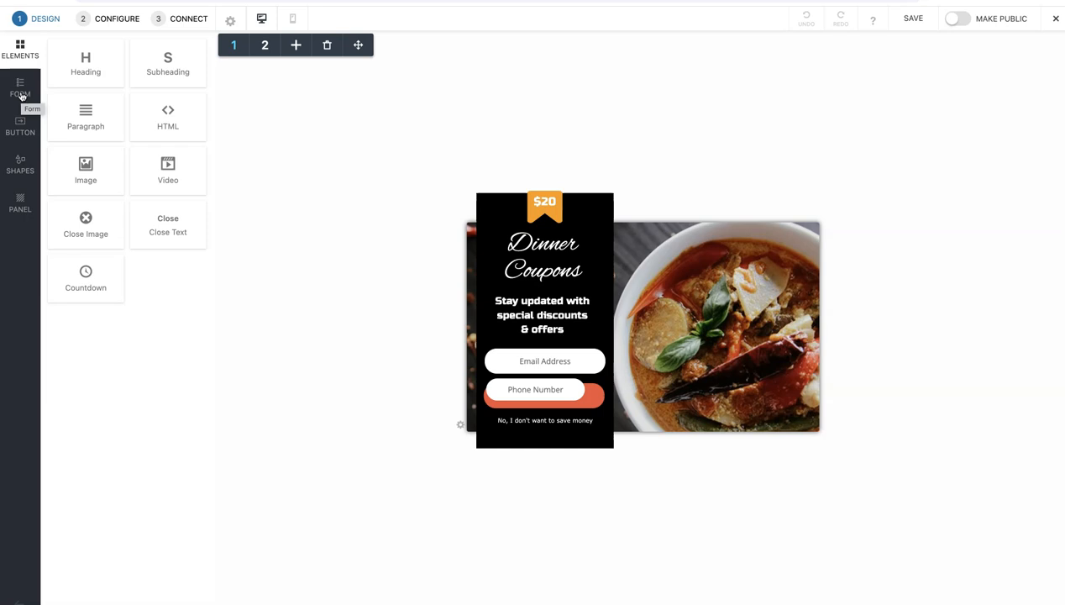
click(545, 278)
click(540, 257)
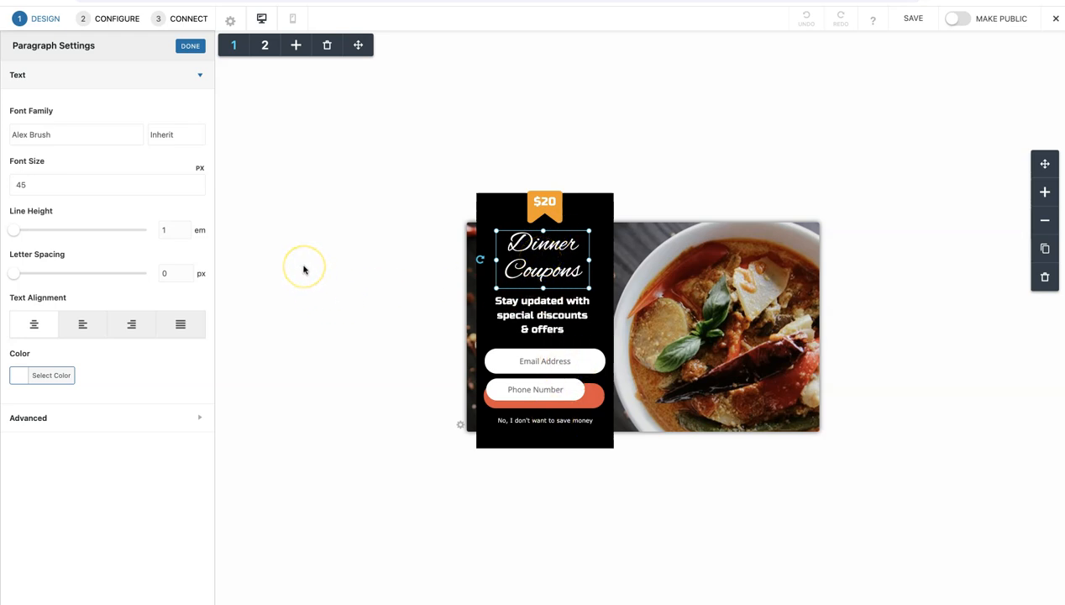
click(40, 23)
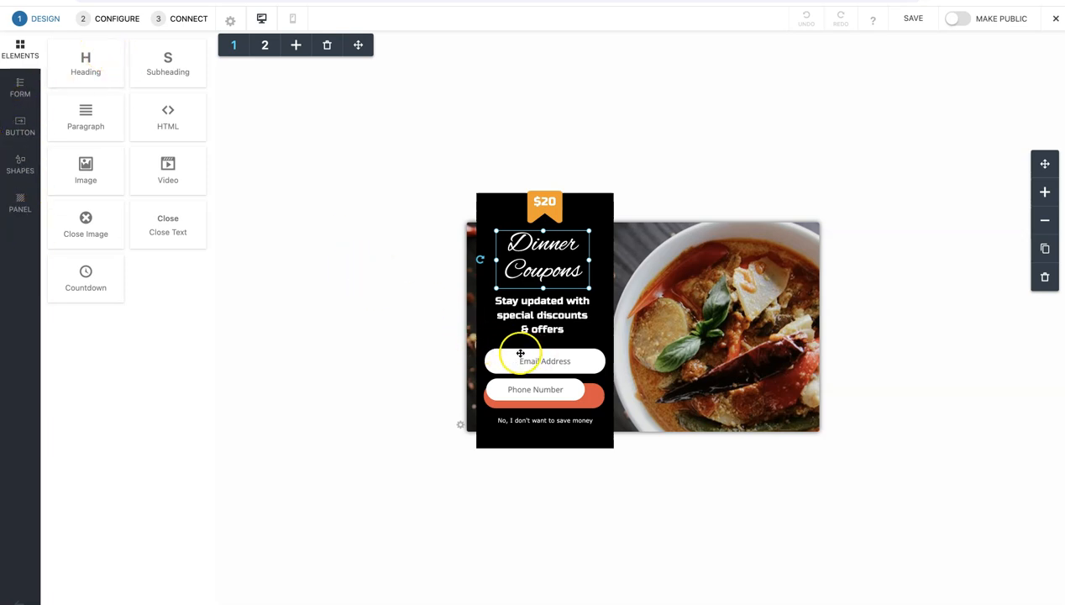
Examine the popup's launch rulesets and its geo location and page display rules
click(114, 23)
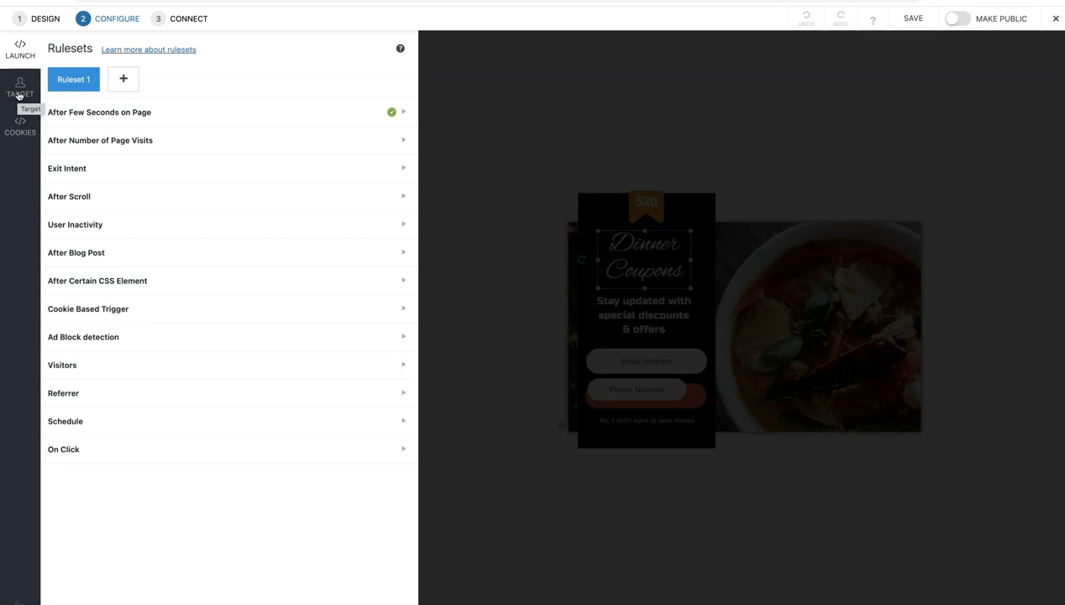
click(20, 94)
click(23, 95)
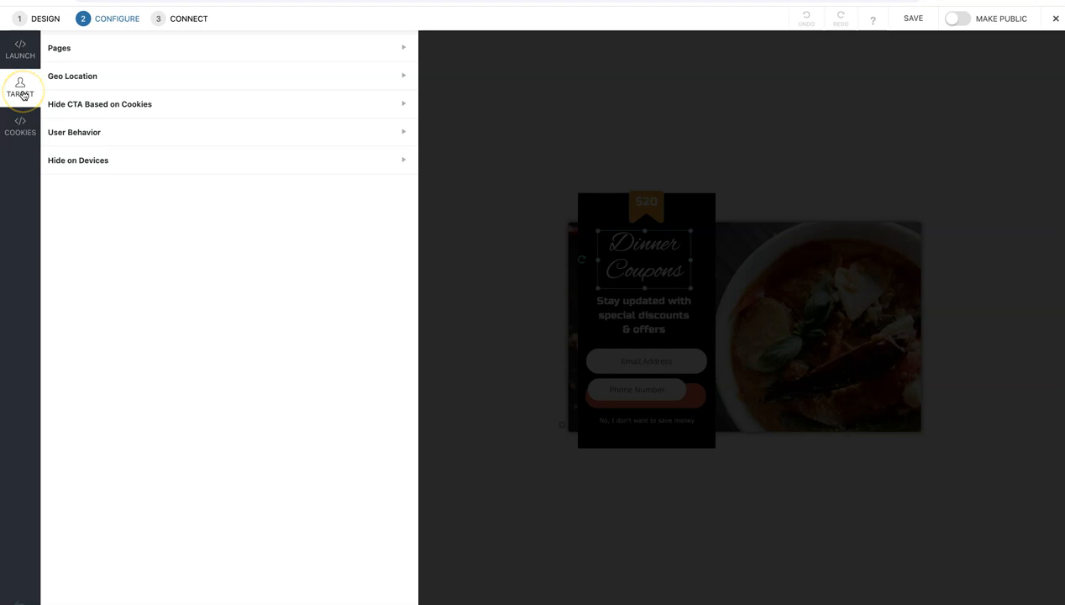
click(145, 75)
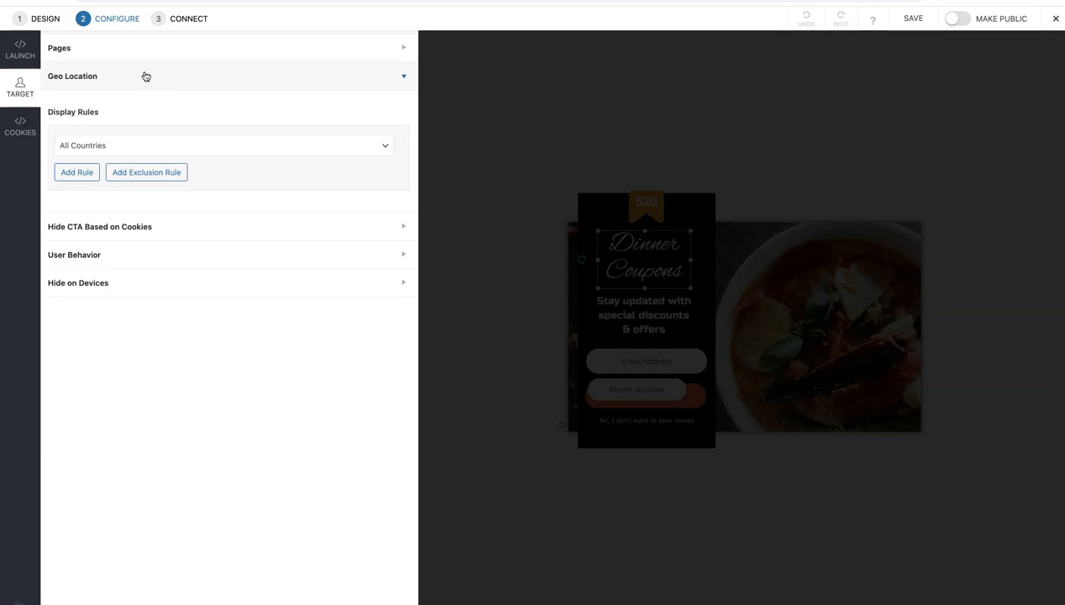
click(124, 46)
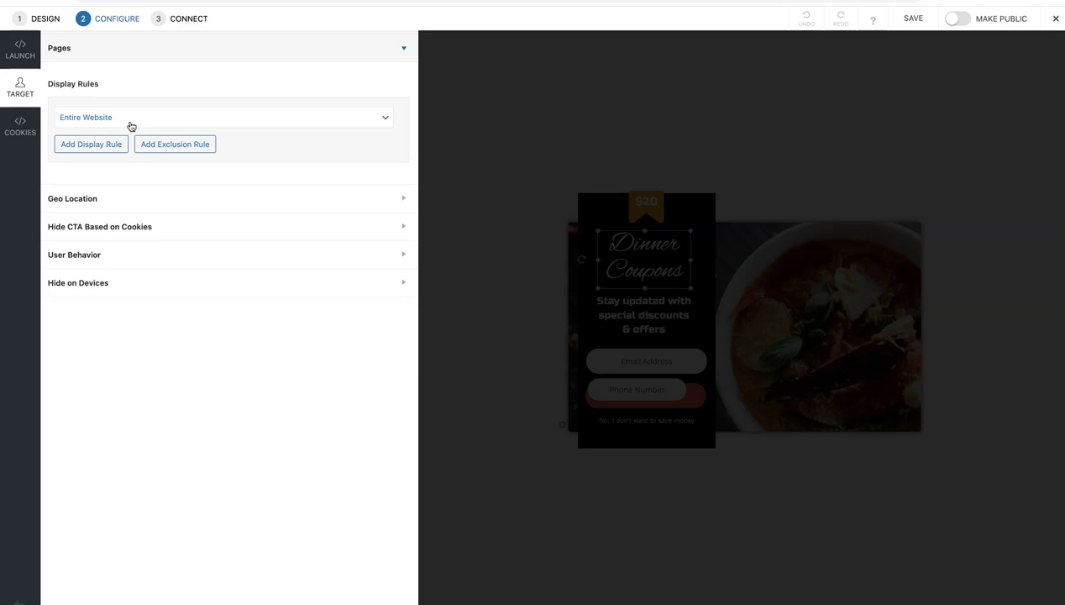
click(126, 122)
Choose Zapier as the popup's connection and start adding a new integration
click(182, 22)
click(188, 185)
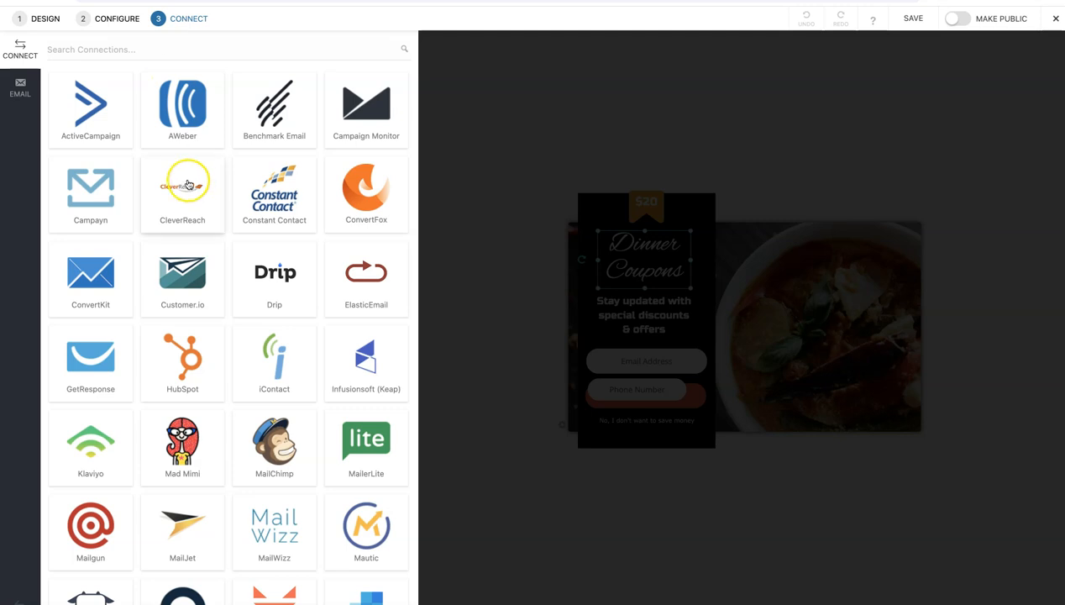
scroll(188, 185, down, 3)
click(182, 191)
click(366, 542)
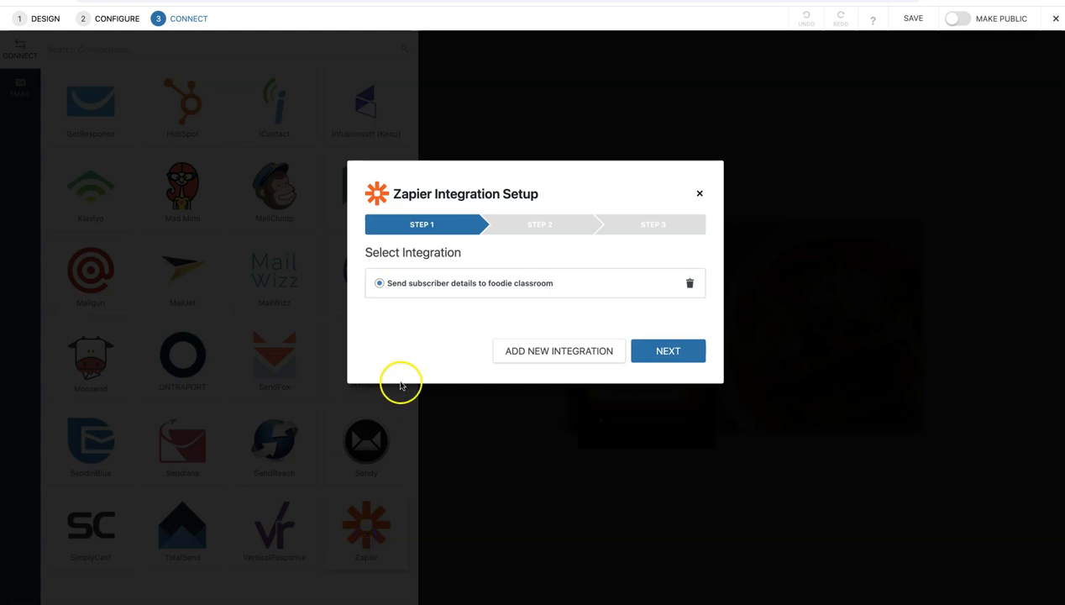
click(534, 352)
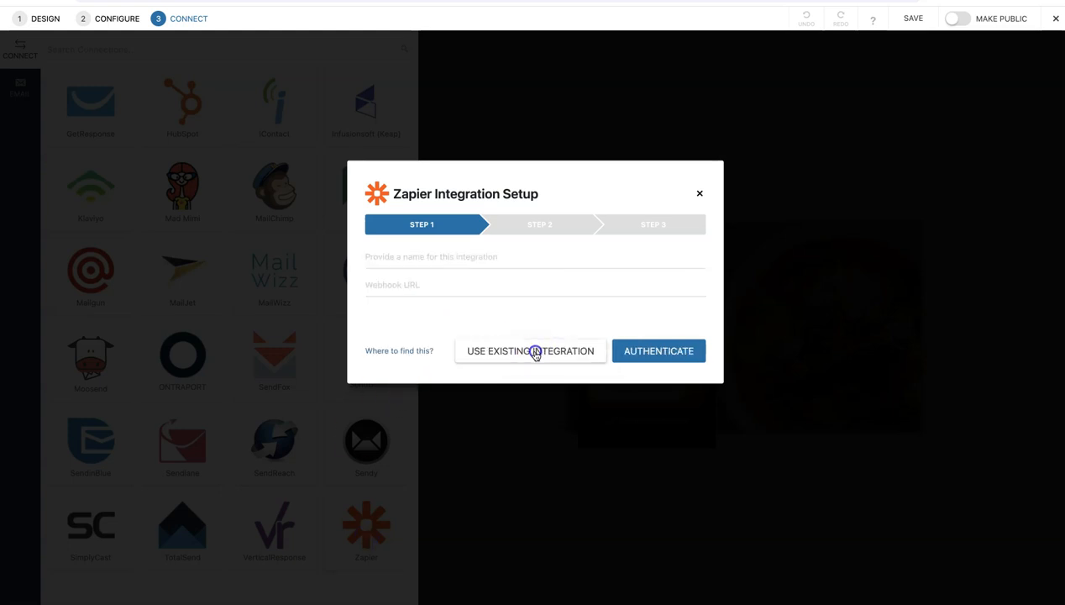
Name the integration with the owner's first name plus "youtube video", paste the copied webhook URL and authenticate it
click(414, 259)
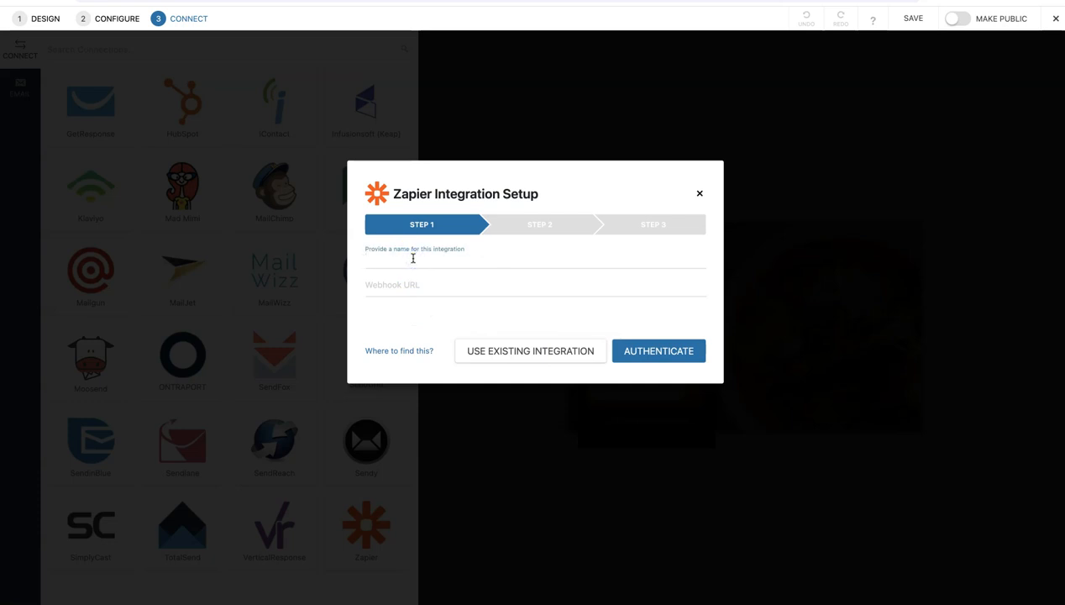
text(Jonos your)
click(367, 283)
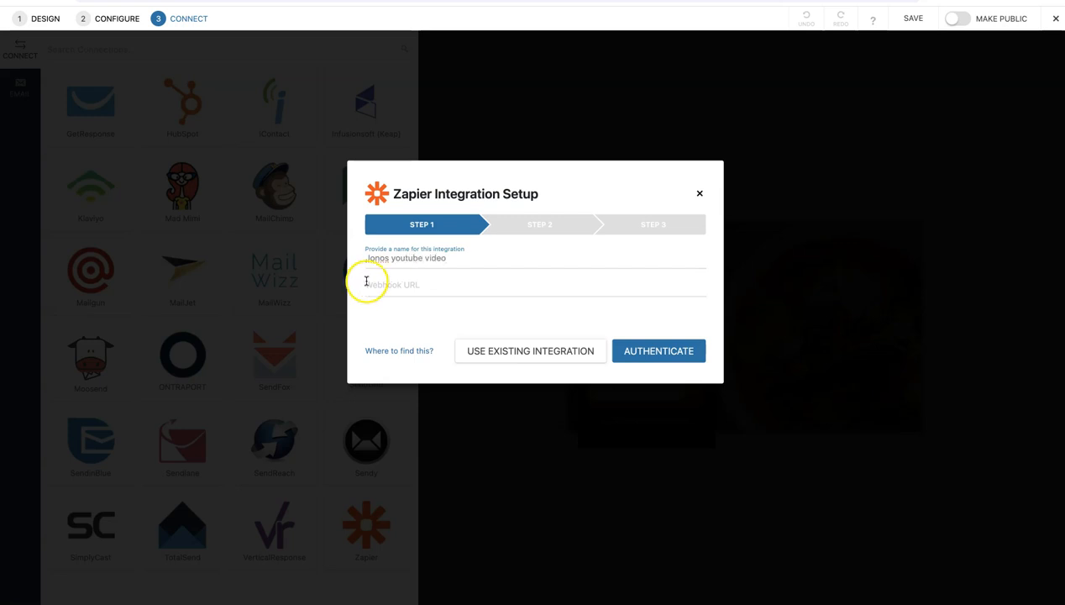
key(ctrl+v)
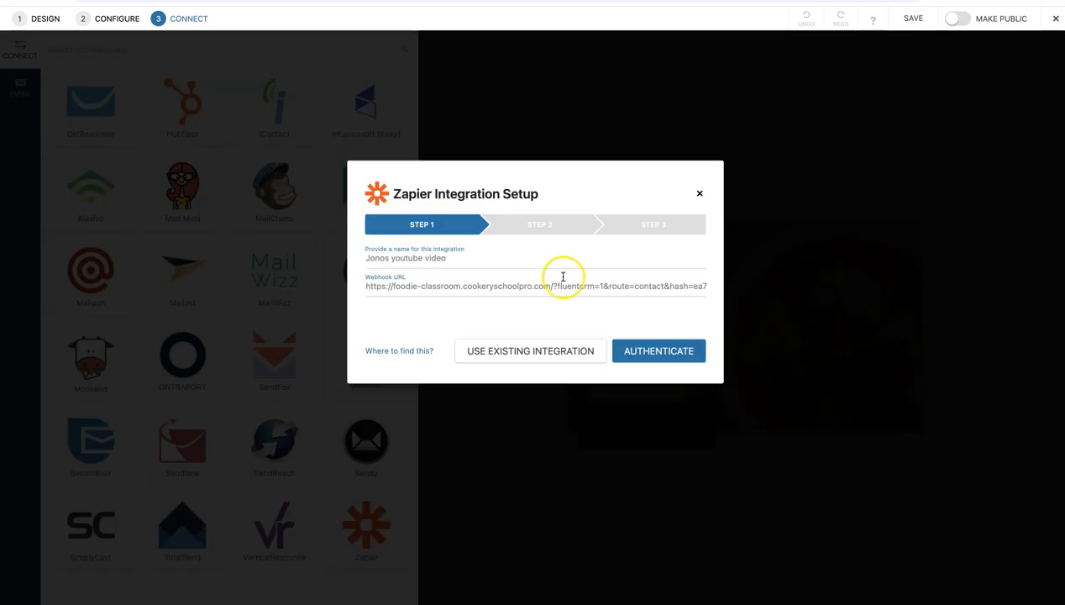
click(647, 354)
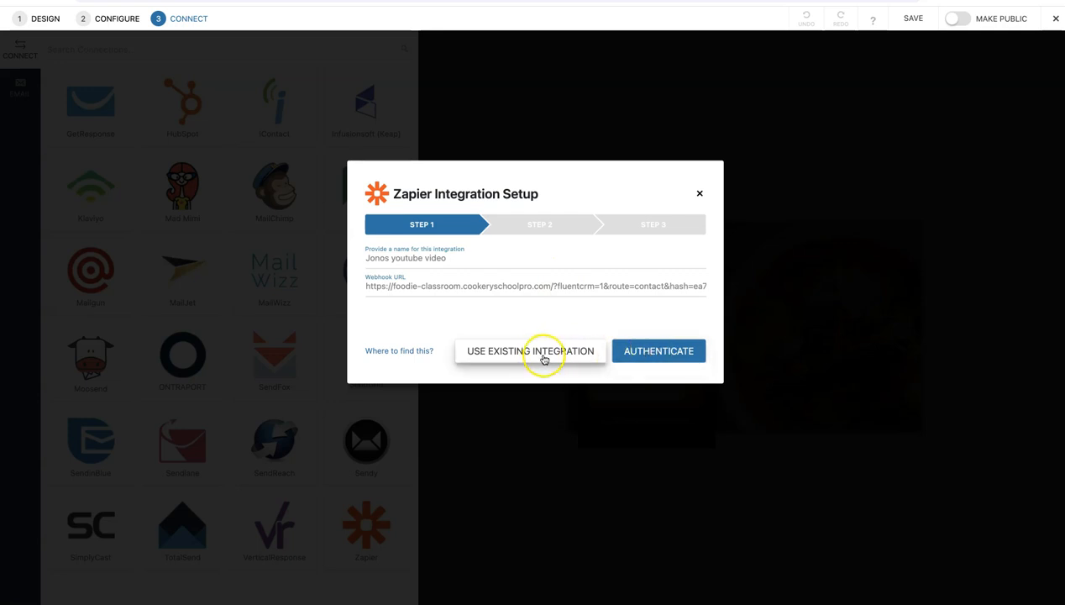
click(647, 352)
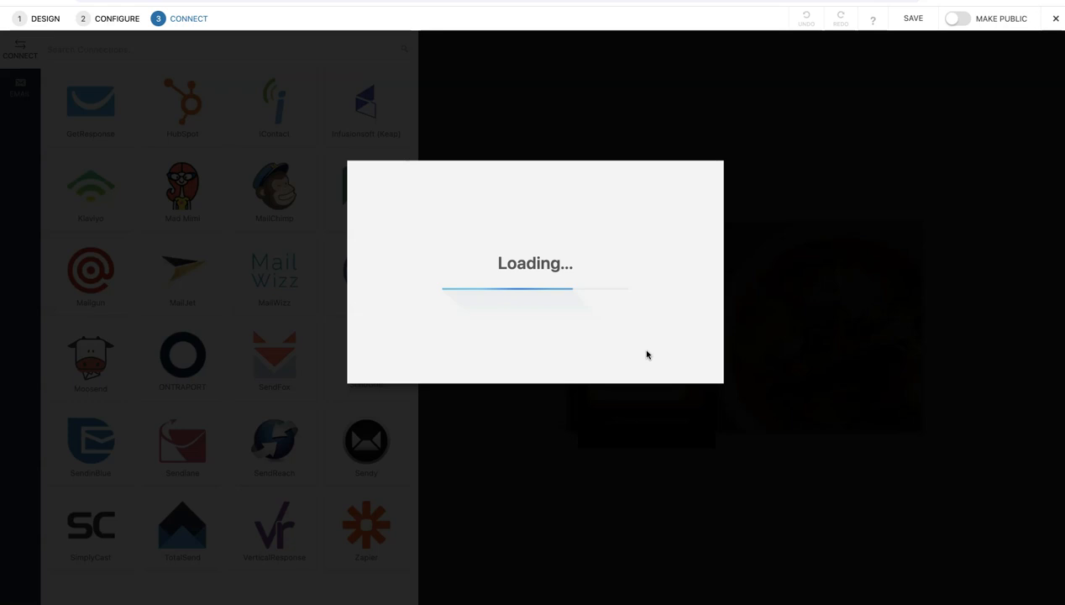
Continue to the field mapping and map the Phone Number field to the mailer field phone
click(665, 352)
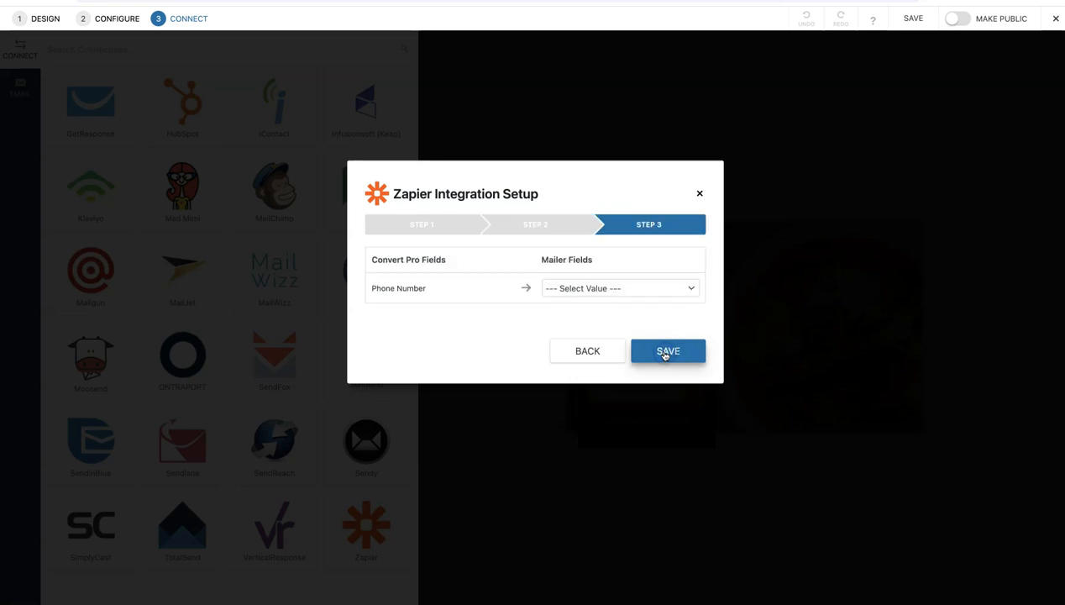
click(586, 295)
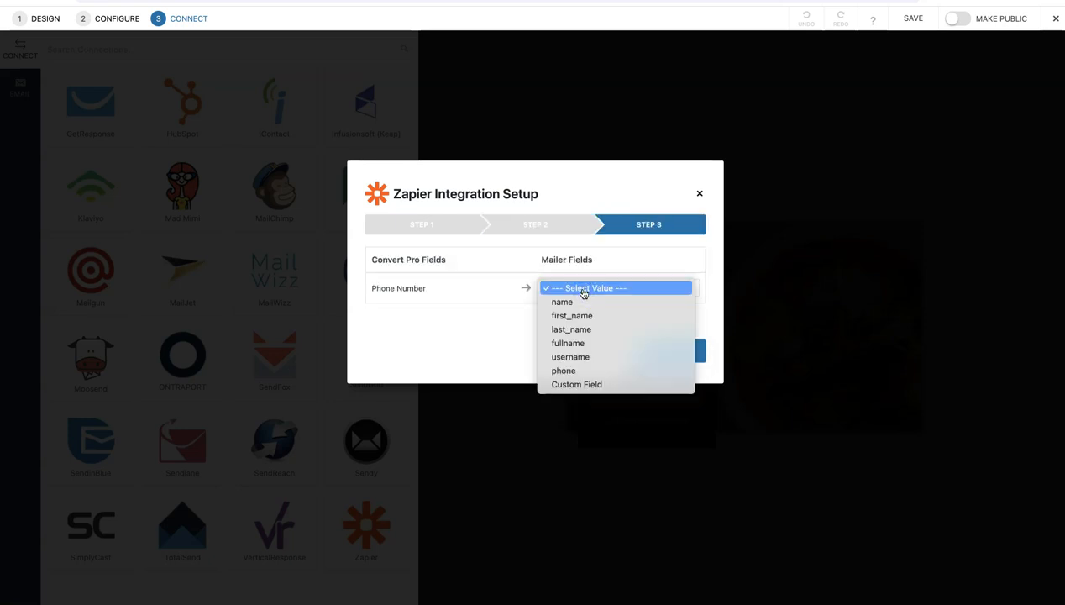
click(564, 370)
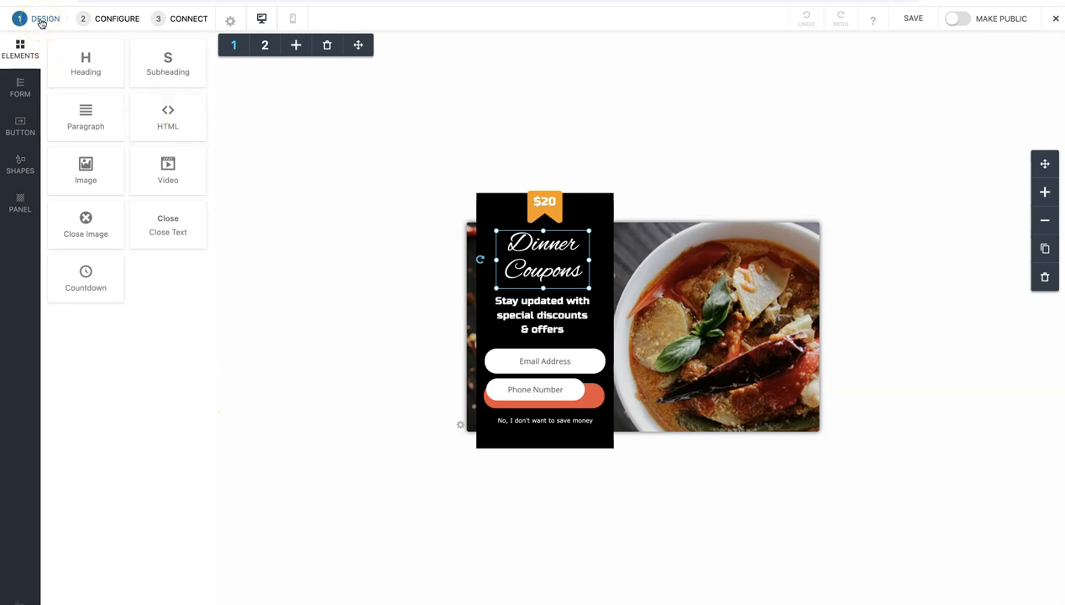
Delete the Phone Number field from the popup's form and save the popup
click(533, 388)
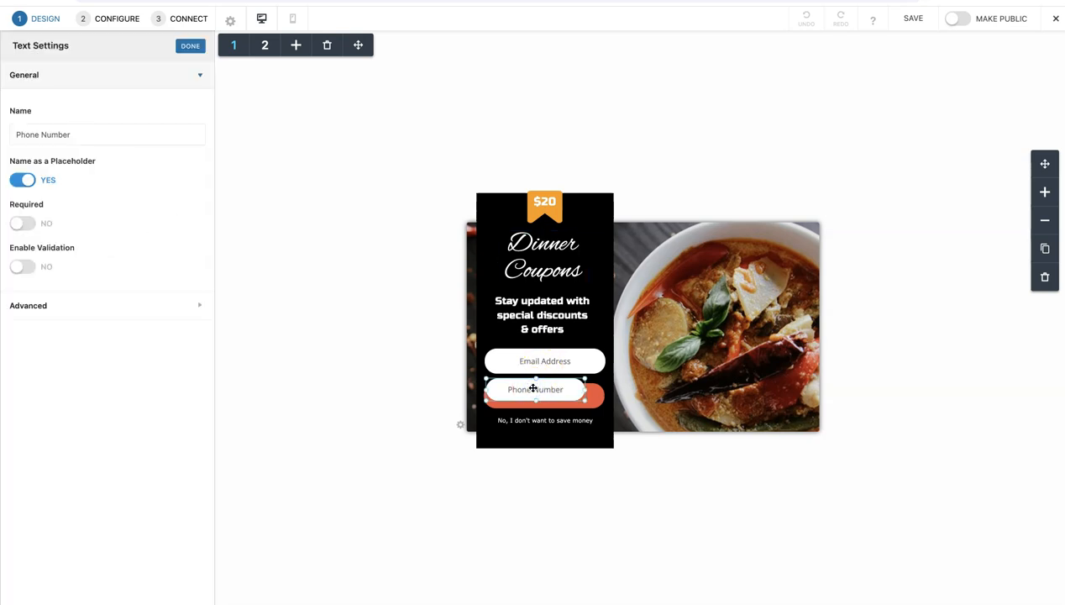
key(Delete)
click(532, 388)
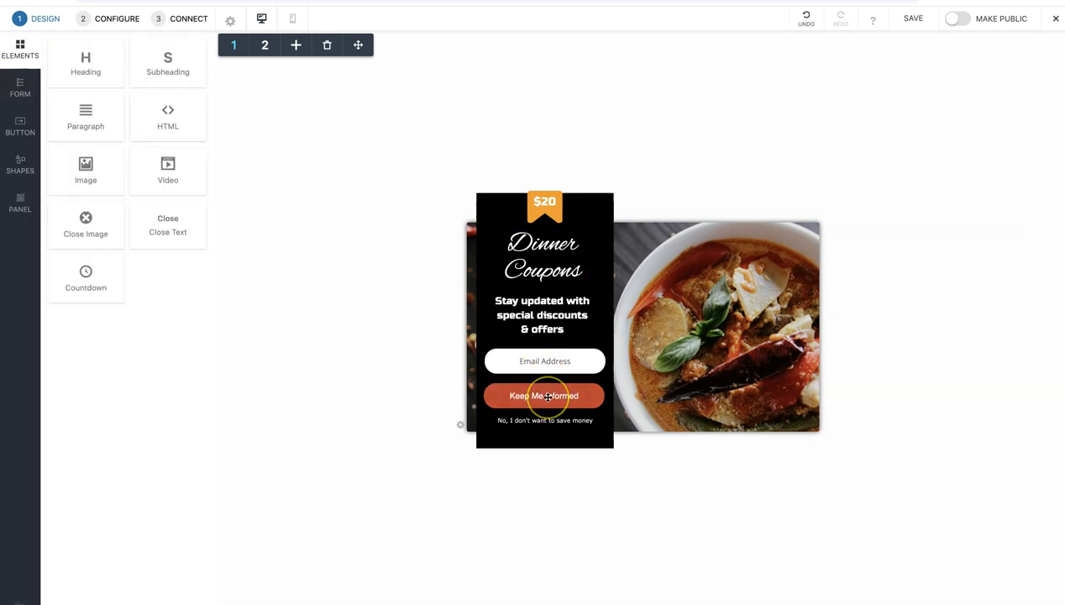
click(410, 353)
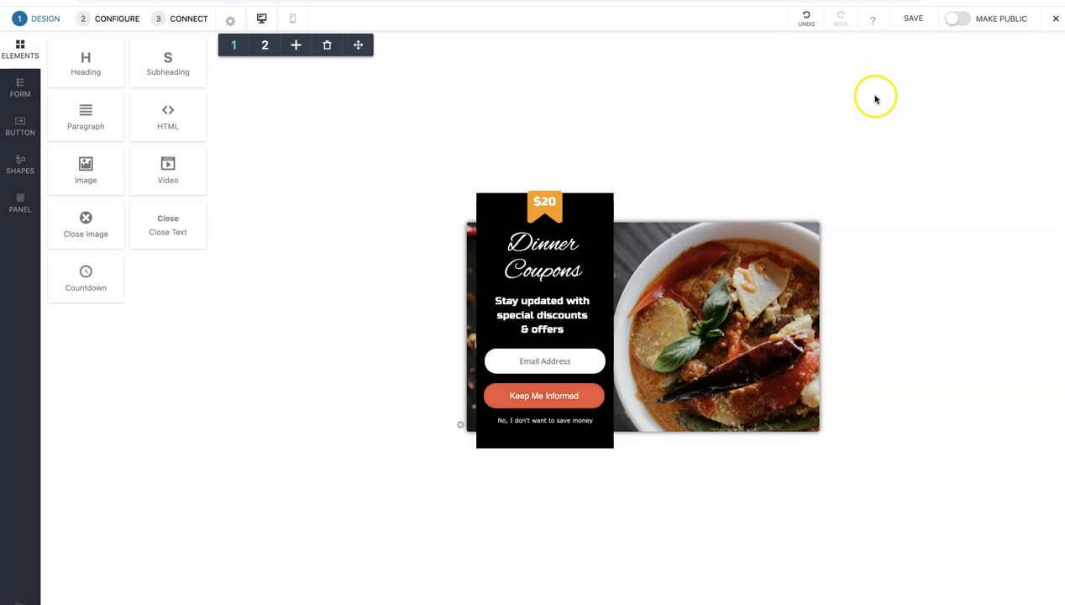
click(907, 22)
Go through the popup's existing Zapier integration setup again, save it and test the connection
click(112, 20)
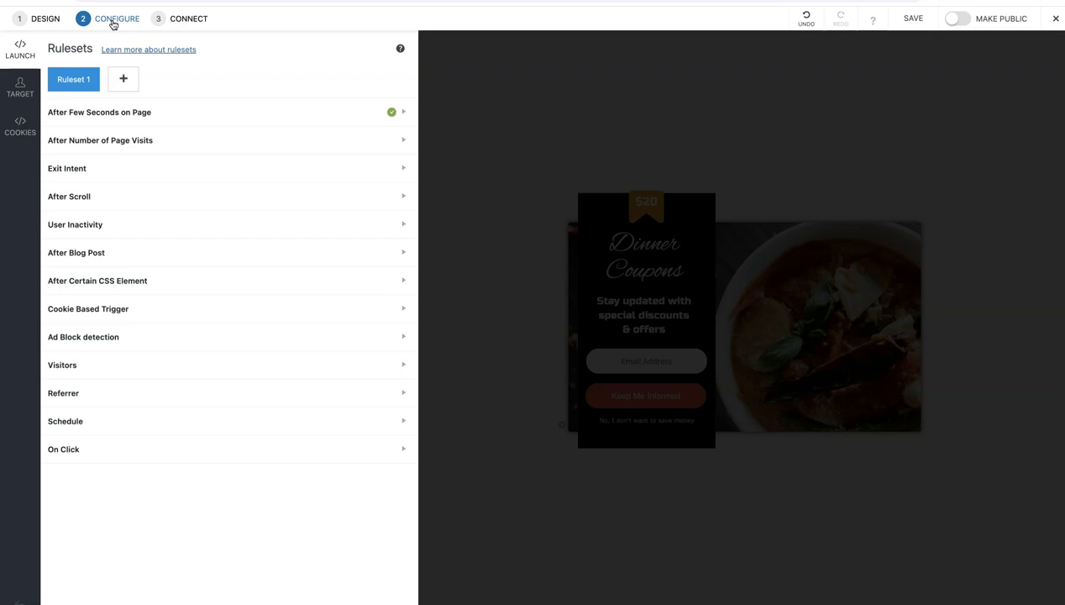
click(184, 22)
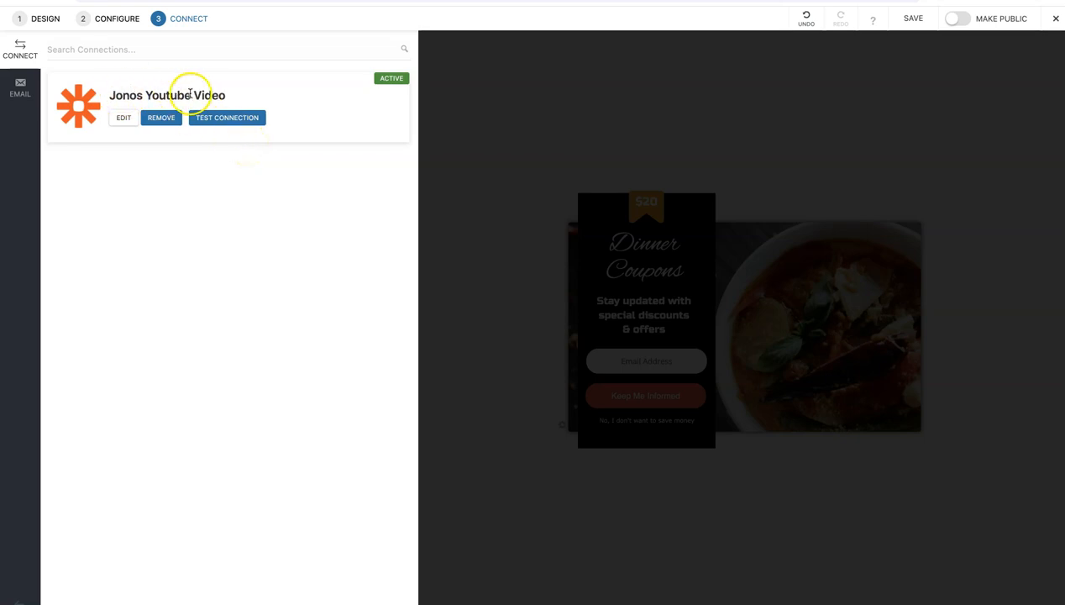
click(122, 121)
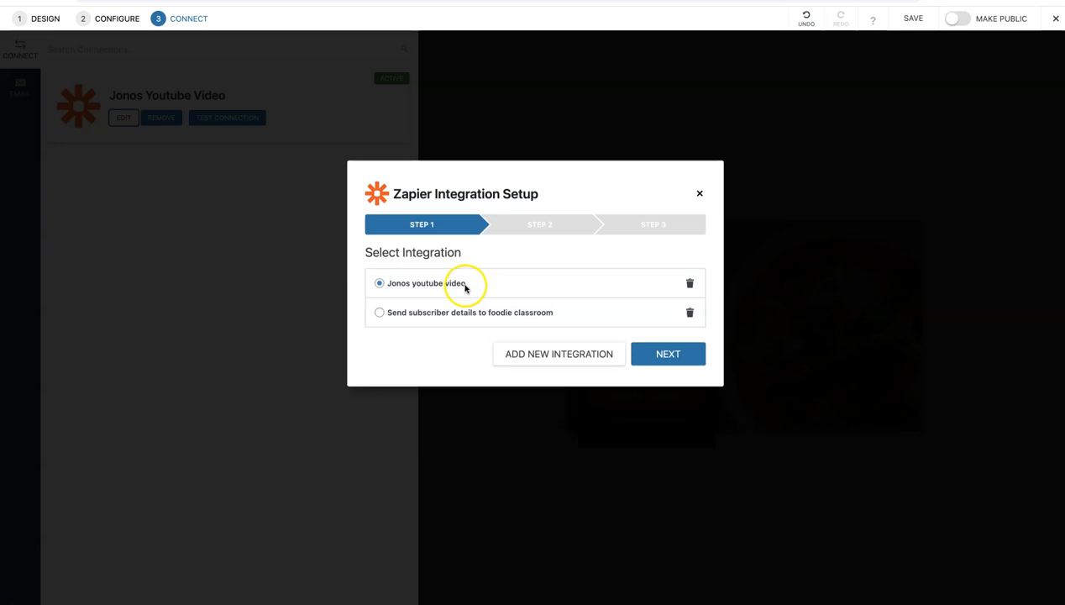
click(652, 356)
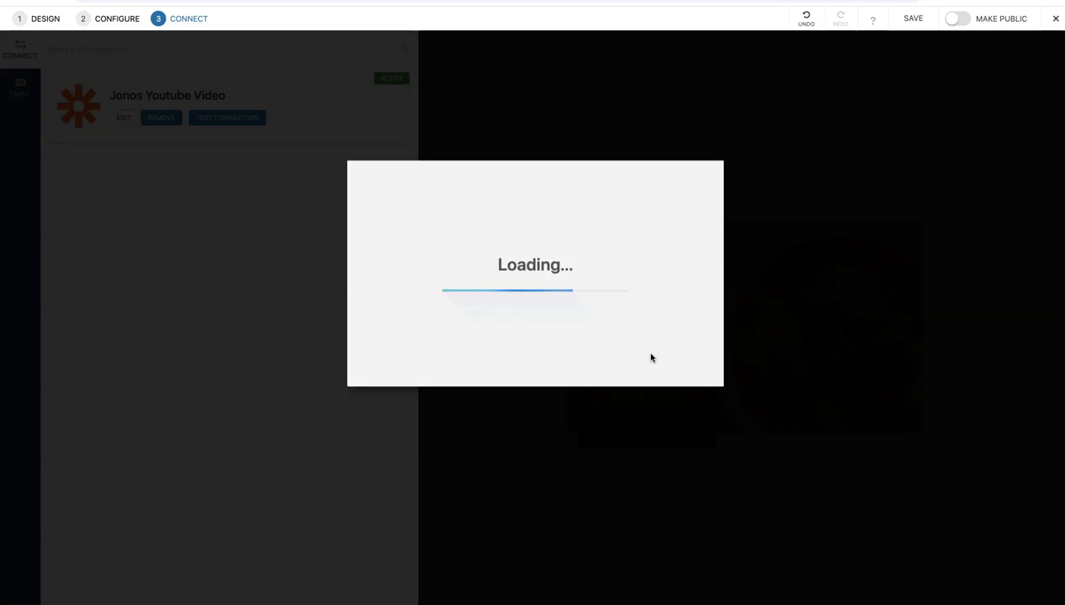
click(647, 350)
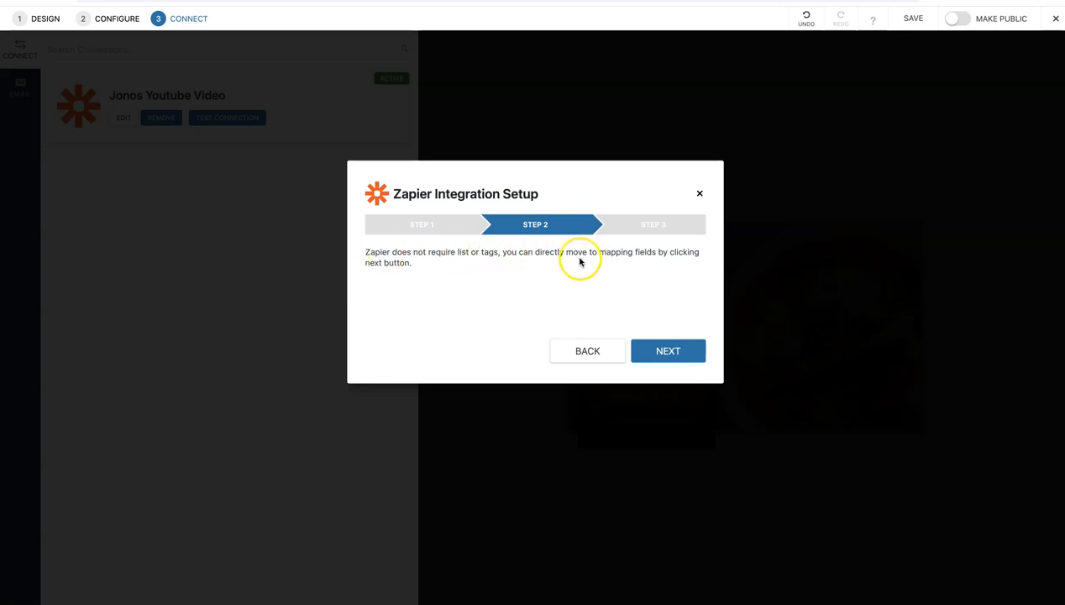
click(663, 357)
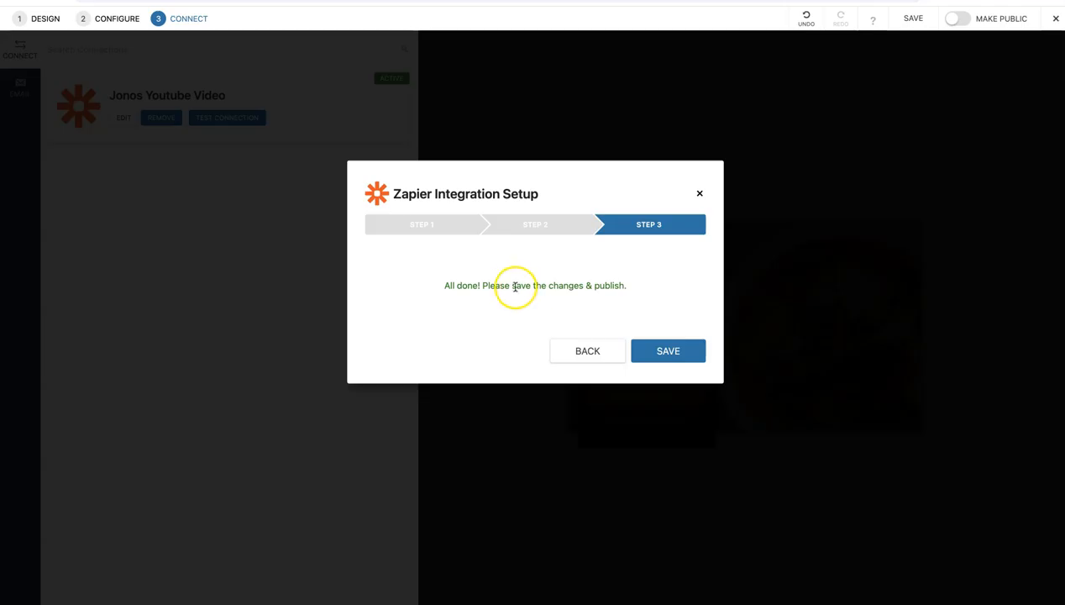
click(656, 353)
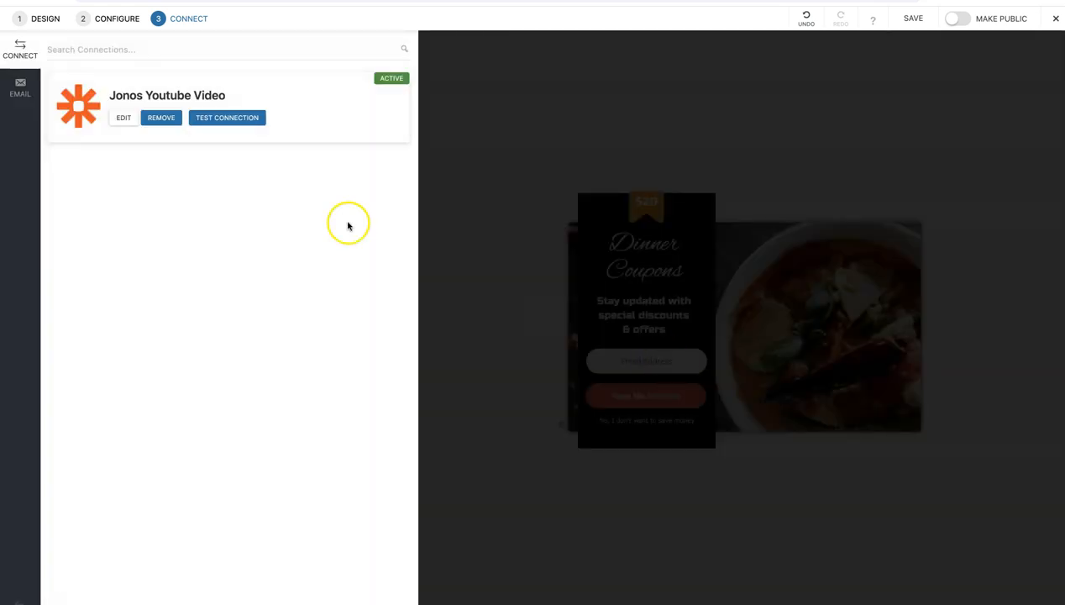
click(223, 121)
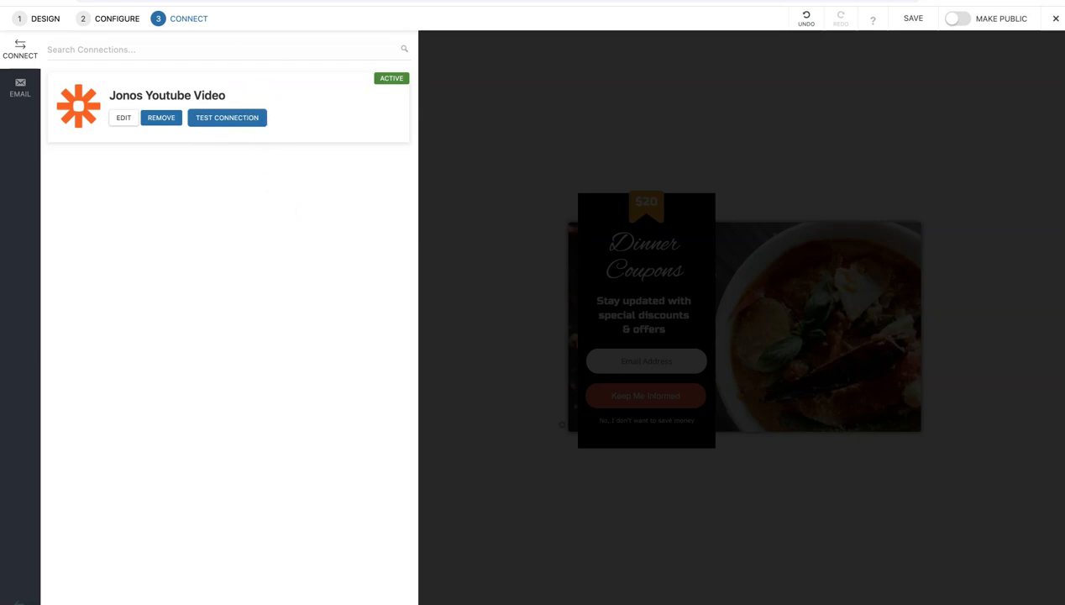
Publish the popup, return to the Convert Pro dashboard and switch off the "Add subscribers to foodie classroom" call-to-action
click(952, 18)
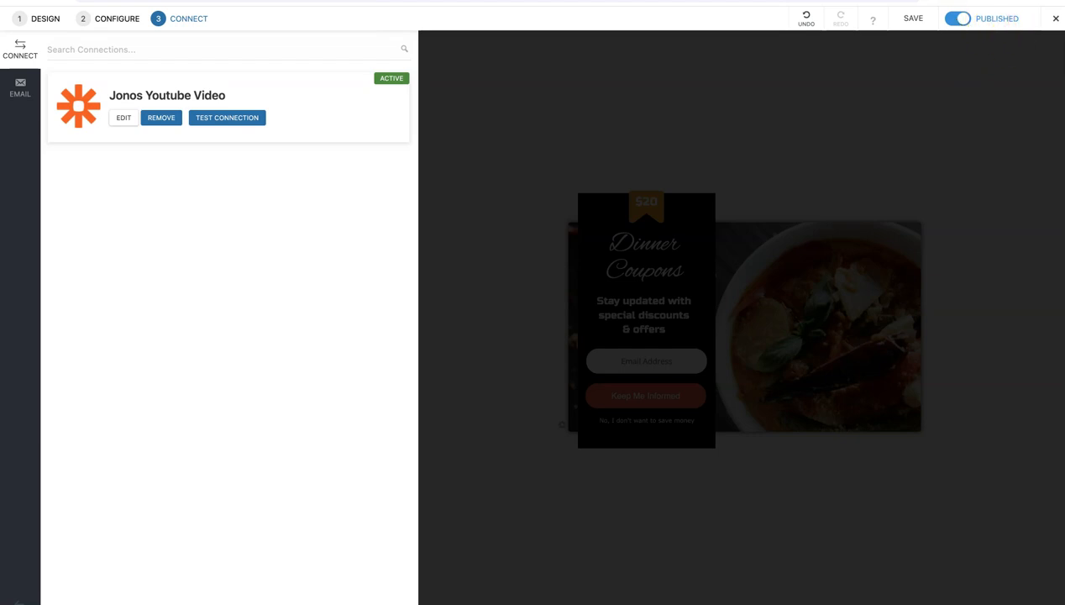
click(1056, 18)
click(995, 70)
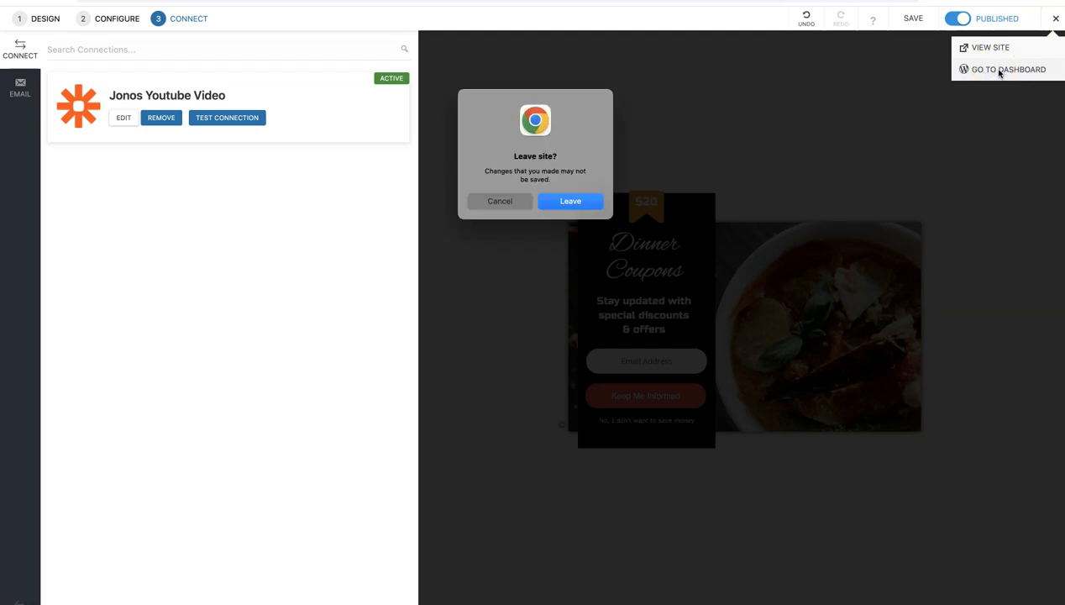
click(568, 202)
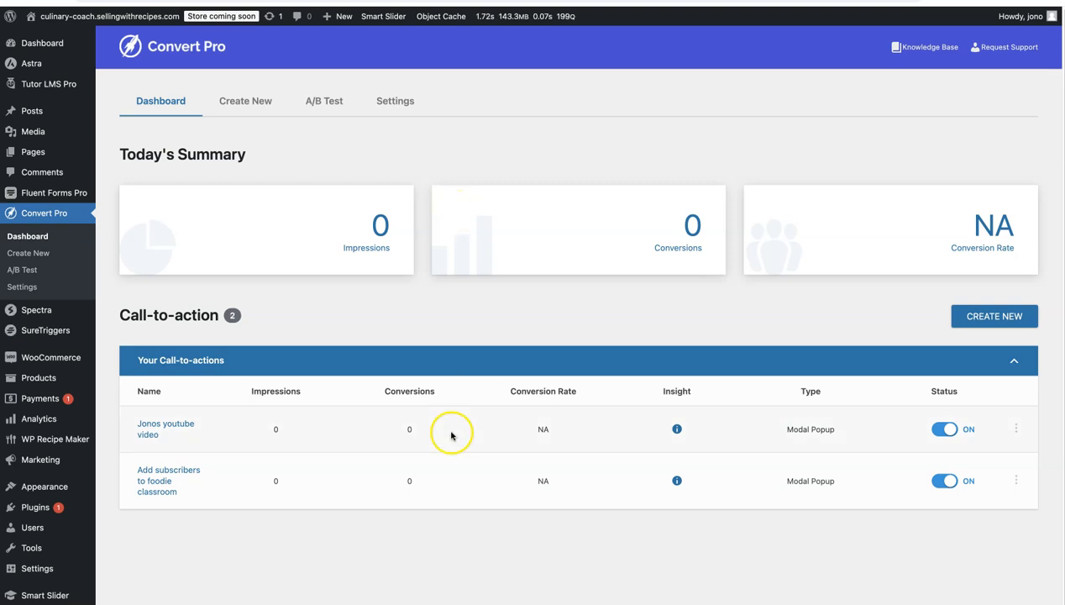
click(939, 485)
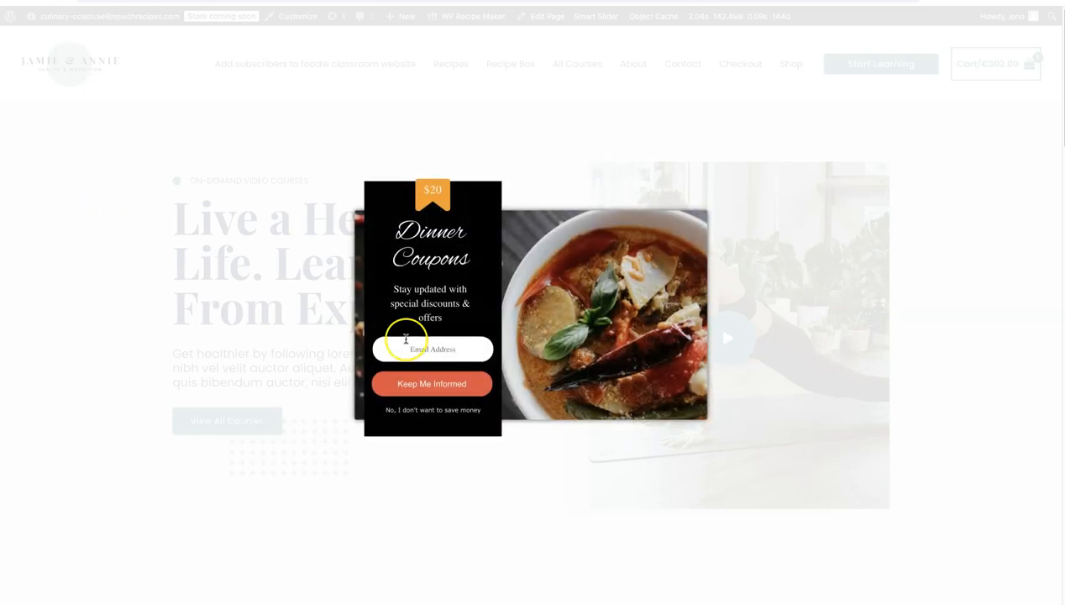
Enter a test email address in the Dinner Coupons popup on the live site and submit it
click(418, 347)
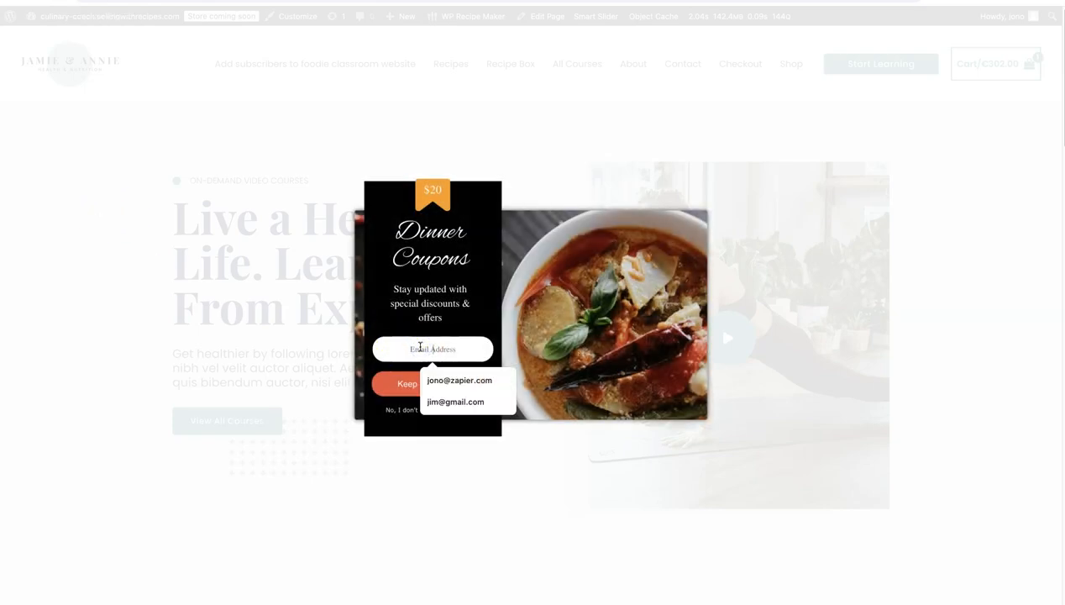
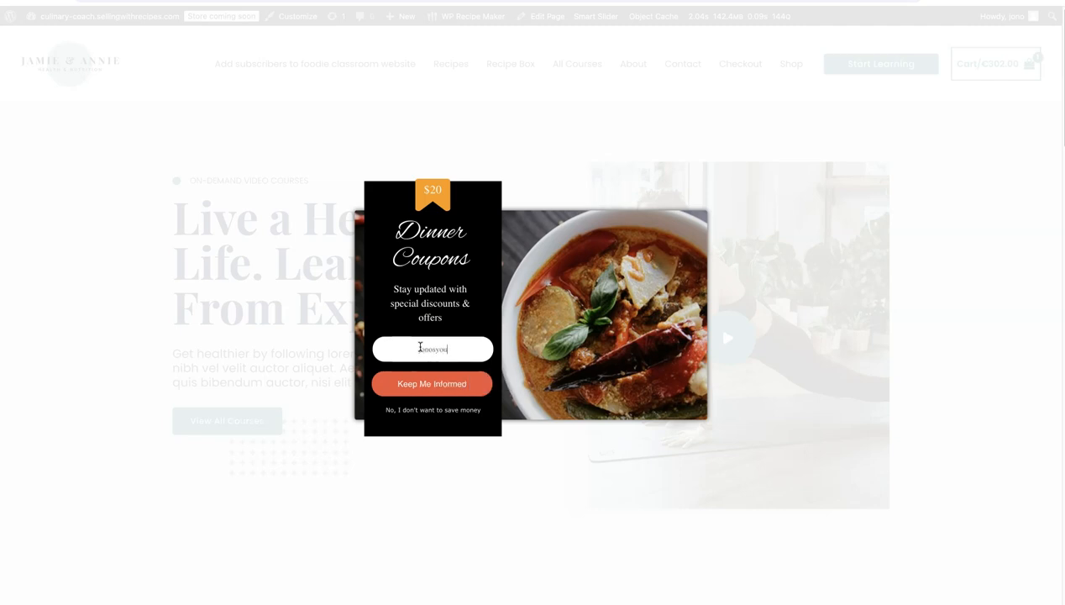
click(432, 387)
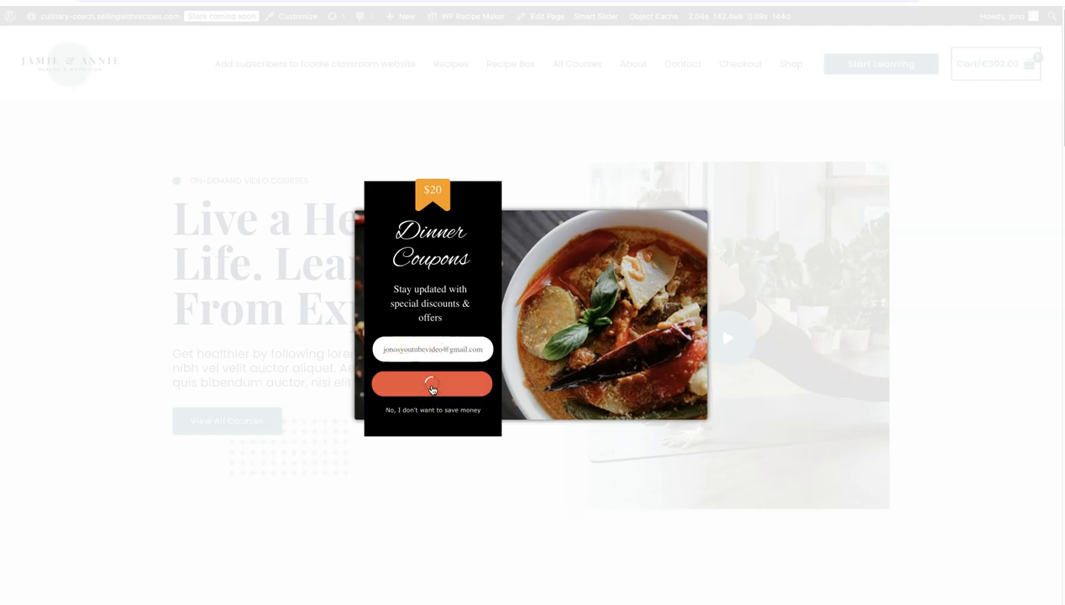
Switch to FluentCRM, refresh the contacts list, open the newest subscriber and examine its assigned list and tag
click(333, 98)
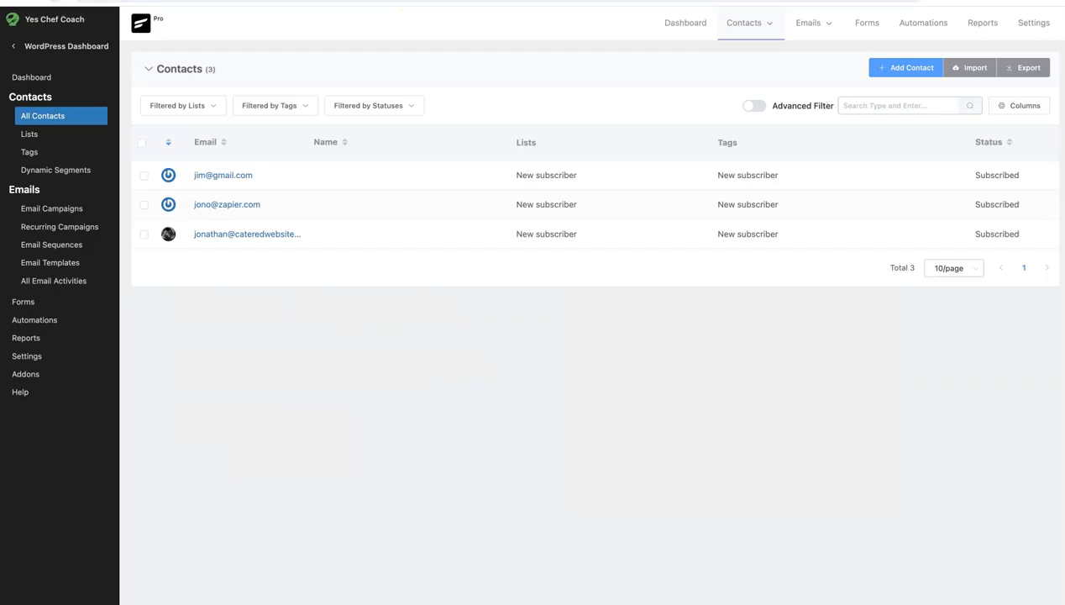
click(56, 0)
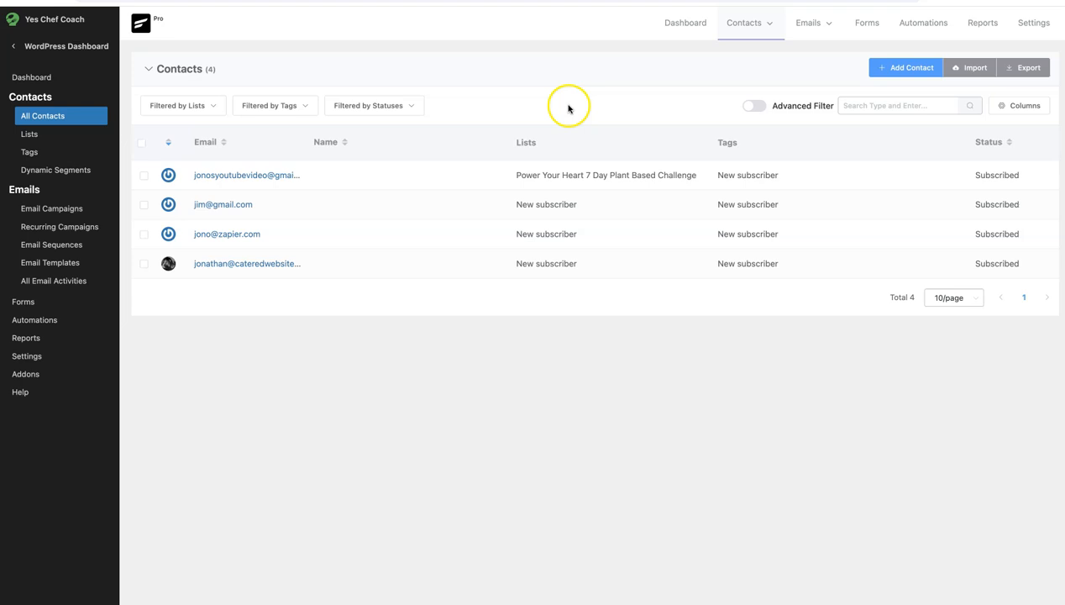
click(232, 178)
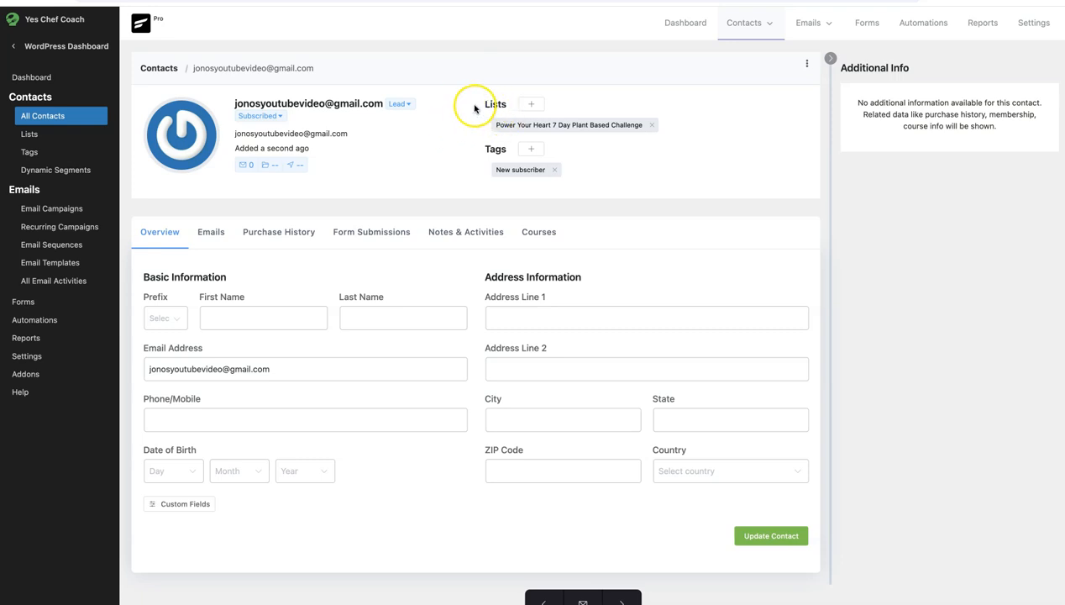
click(504, 126)
drag(504, 125, 636, 125)
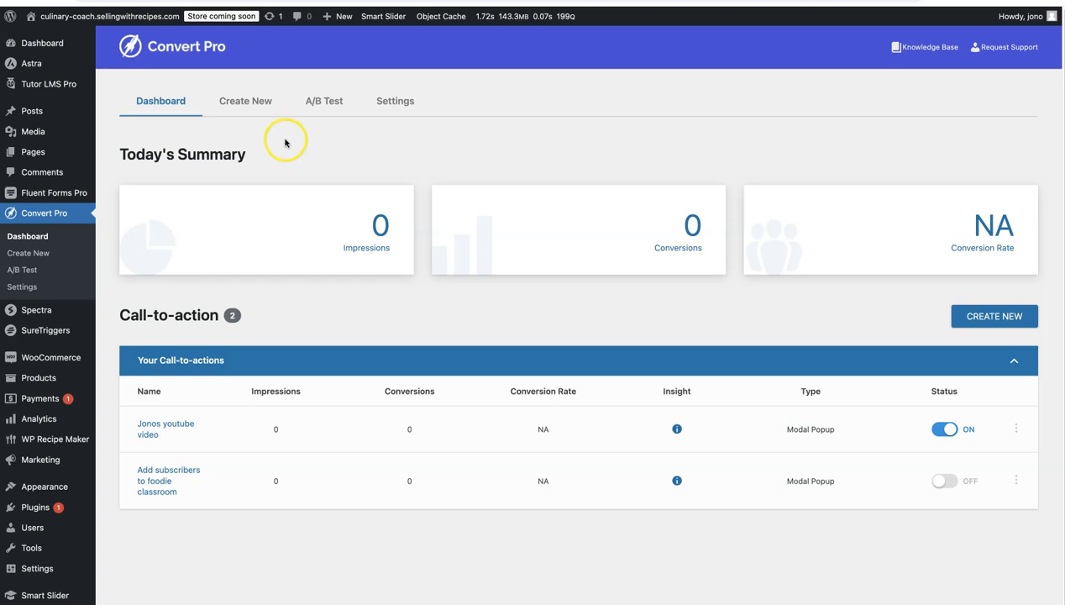
Turn off hiding the "youtube video" popup after closing or submission, save it and check the popup on the live site's pages
click(152, 430)
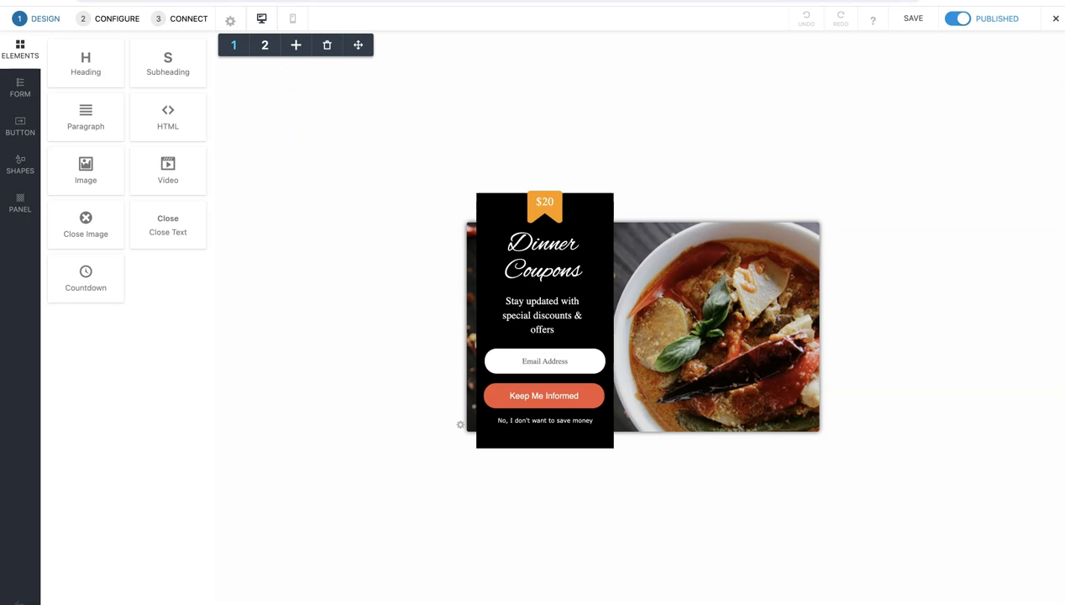
click(109, 21)
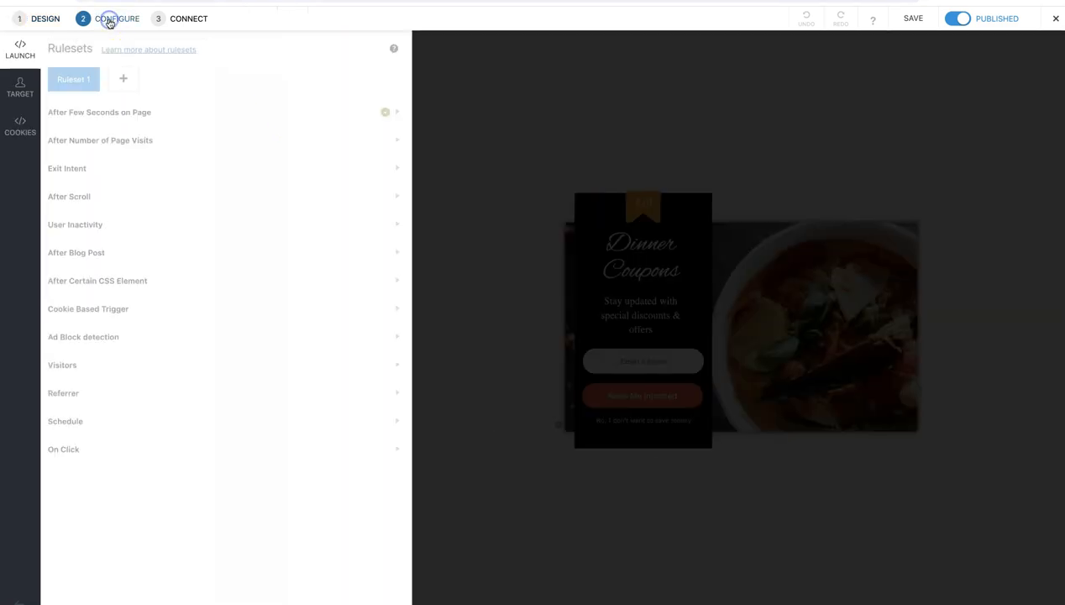
click(16, 89)
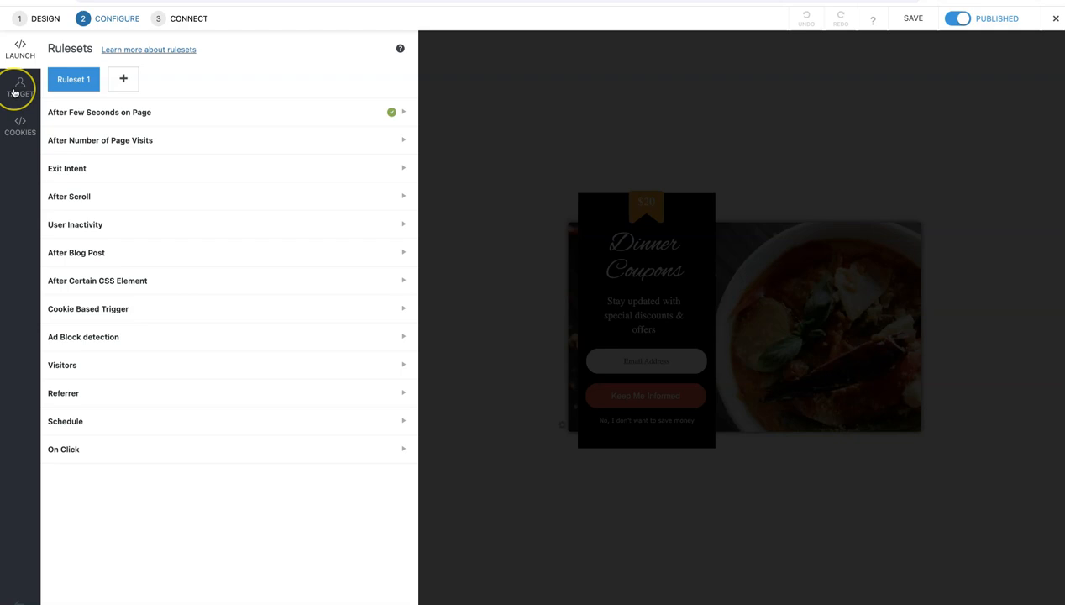
click(120, 112)
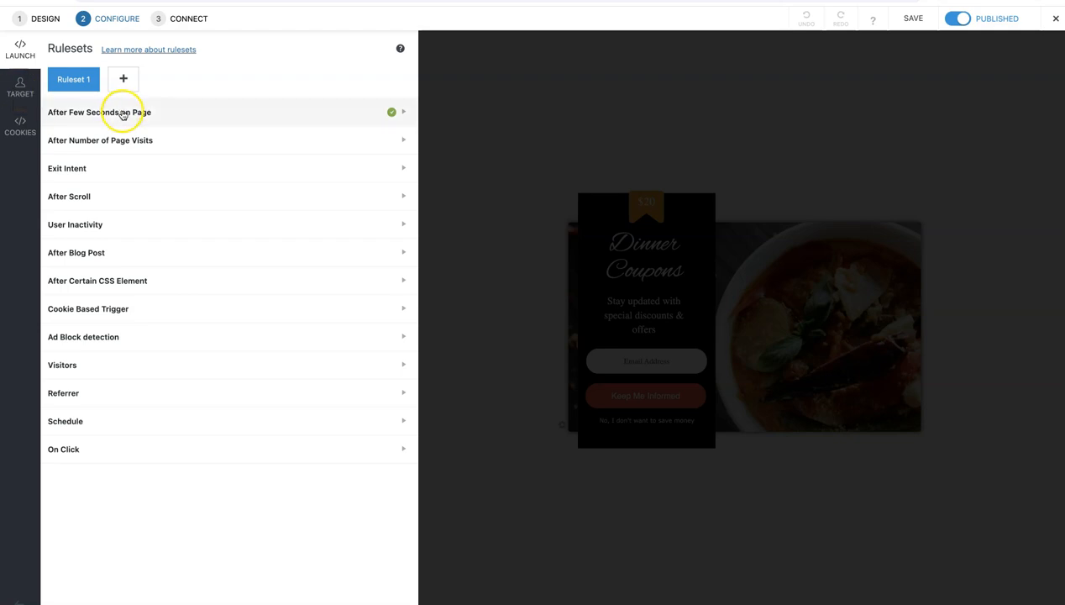
click(18, 133)
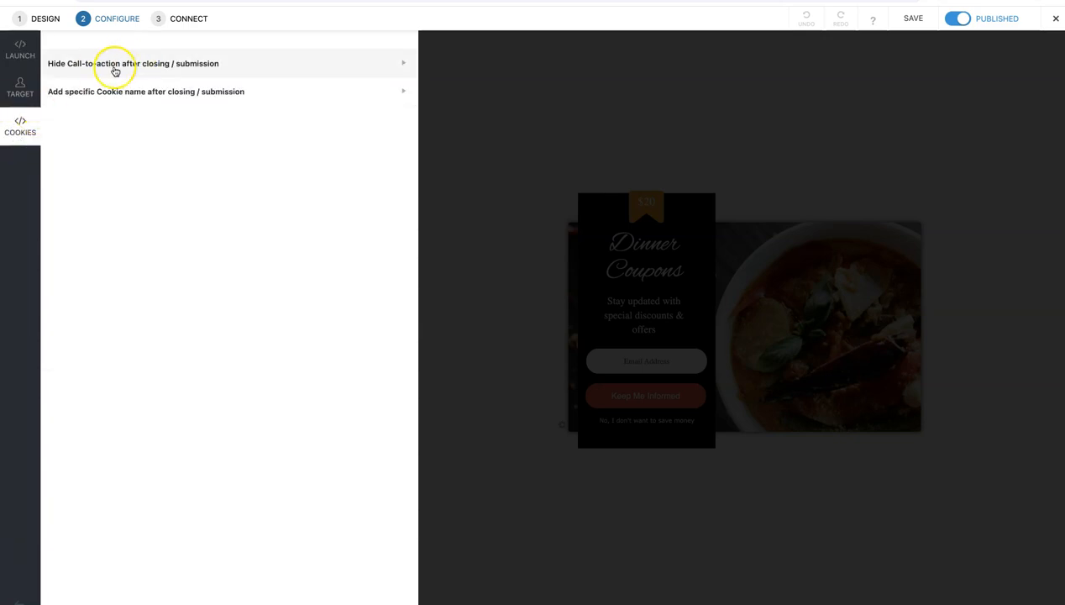
click(145, 67)
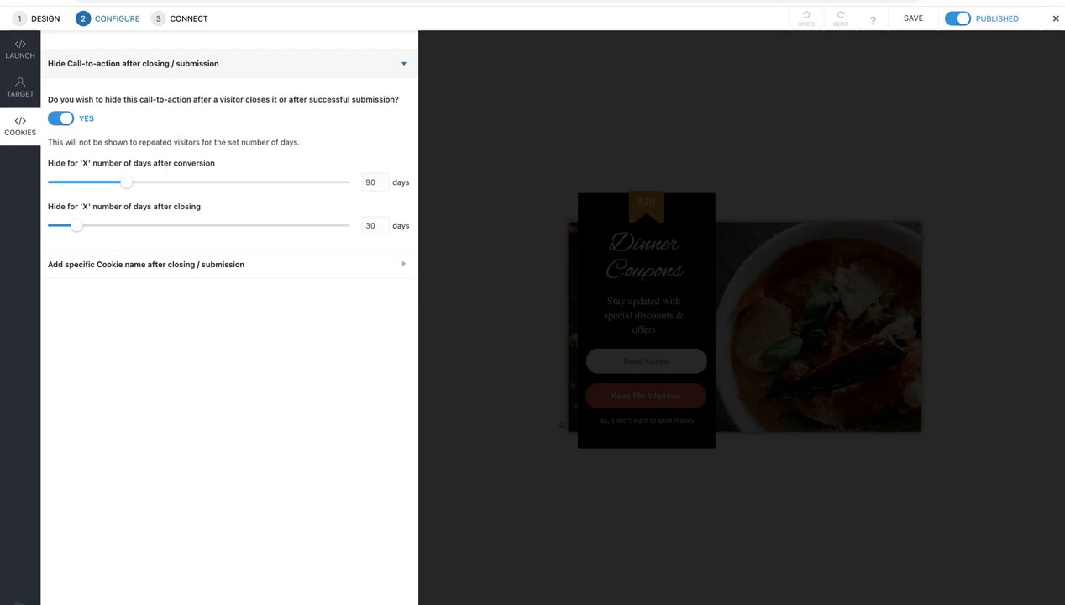
click(62, 122)
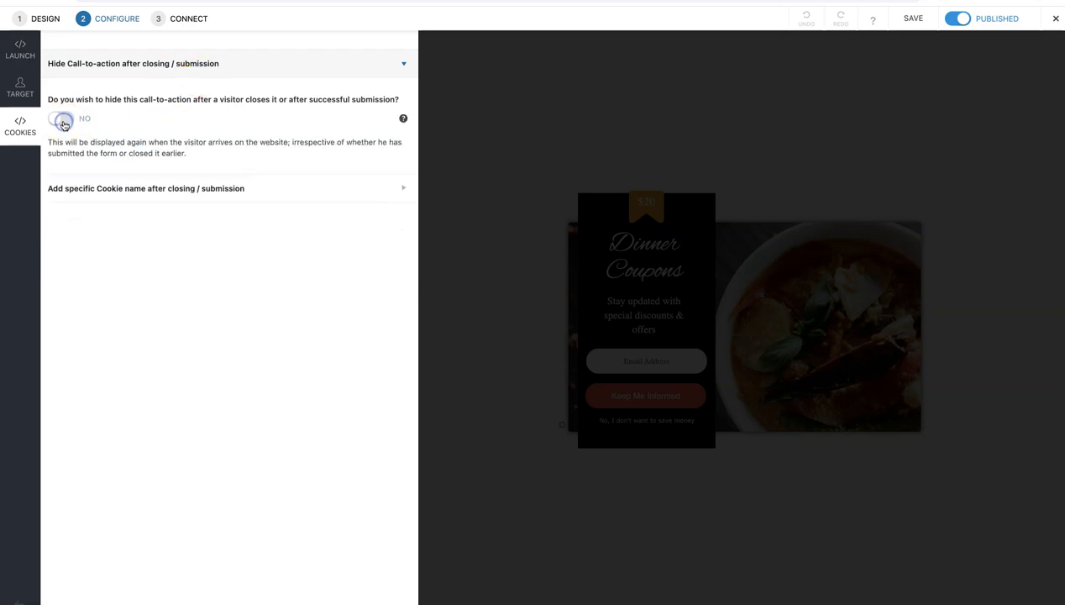
click(909, 21)
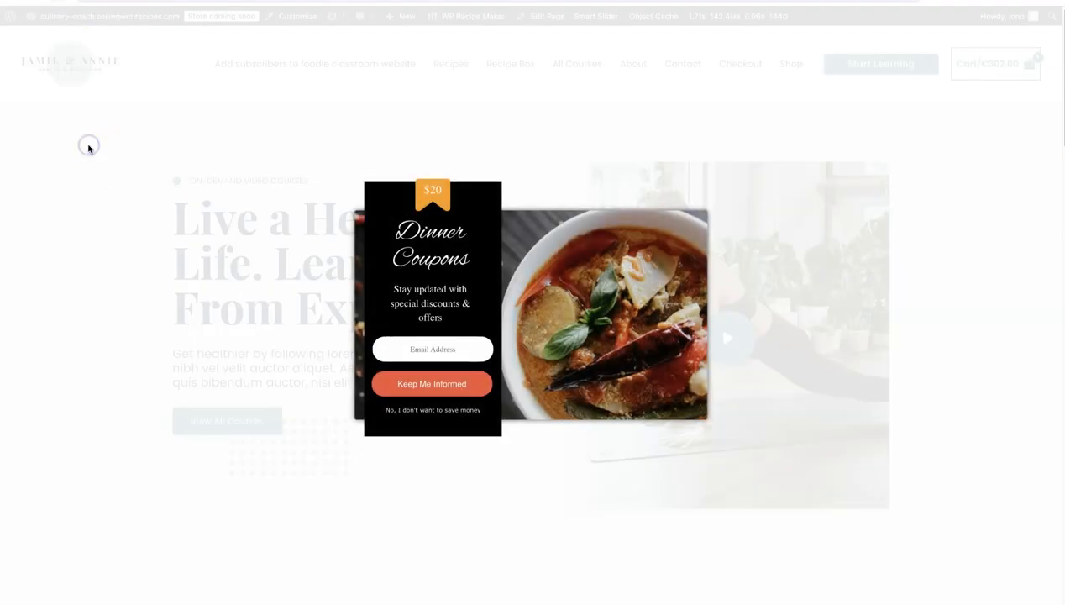
click(88, 147)
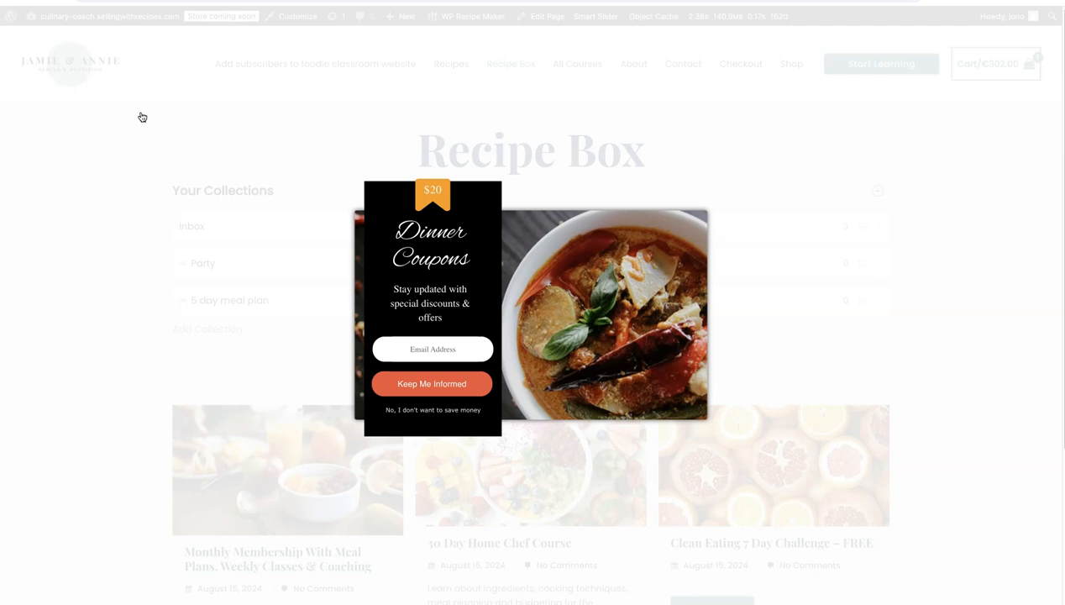
click(158, 118)
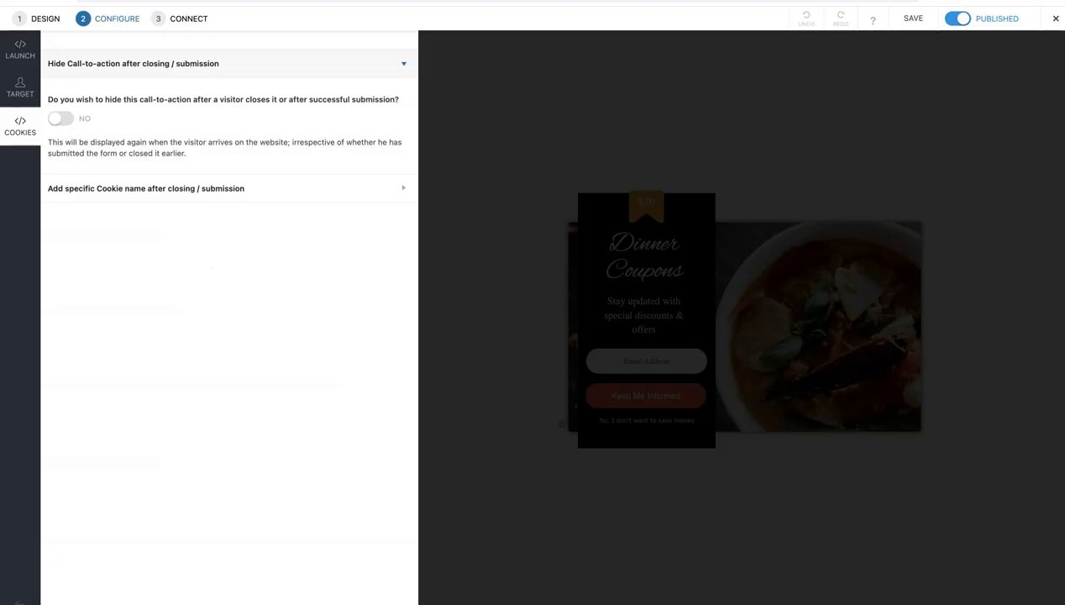
Add an exclusion rule of type Target Specifics to the popup's page targeting, keeping the display rule on Entire Website
click(19, 90)
click(19, 85)
click(89, 53)
click(92, 145)
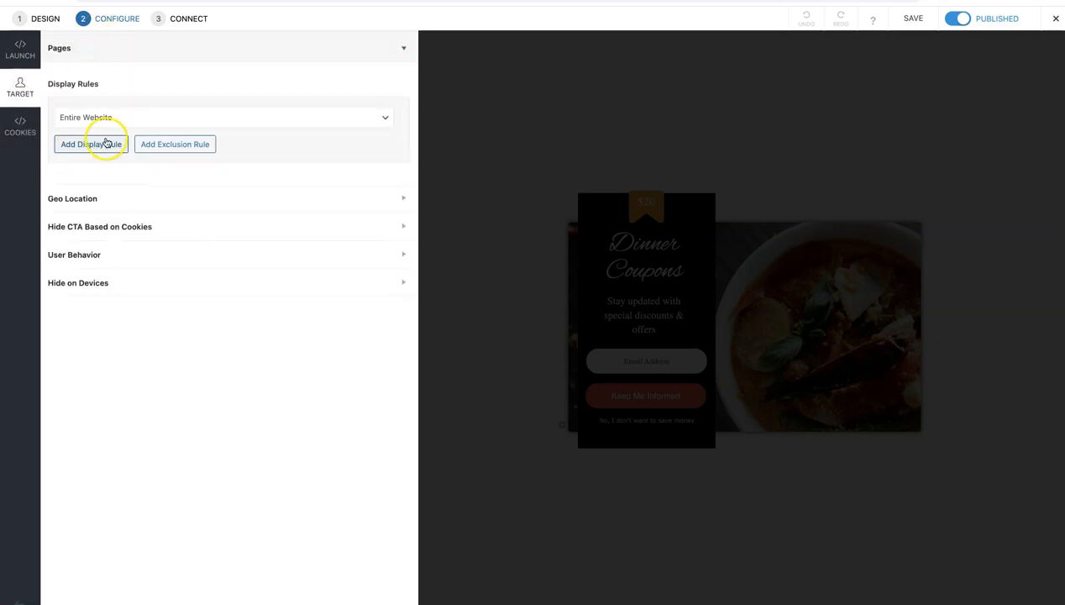
click(176, 146)
click(95, 215)
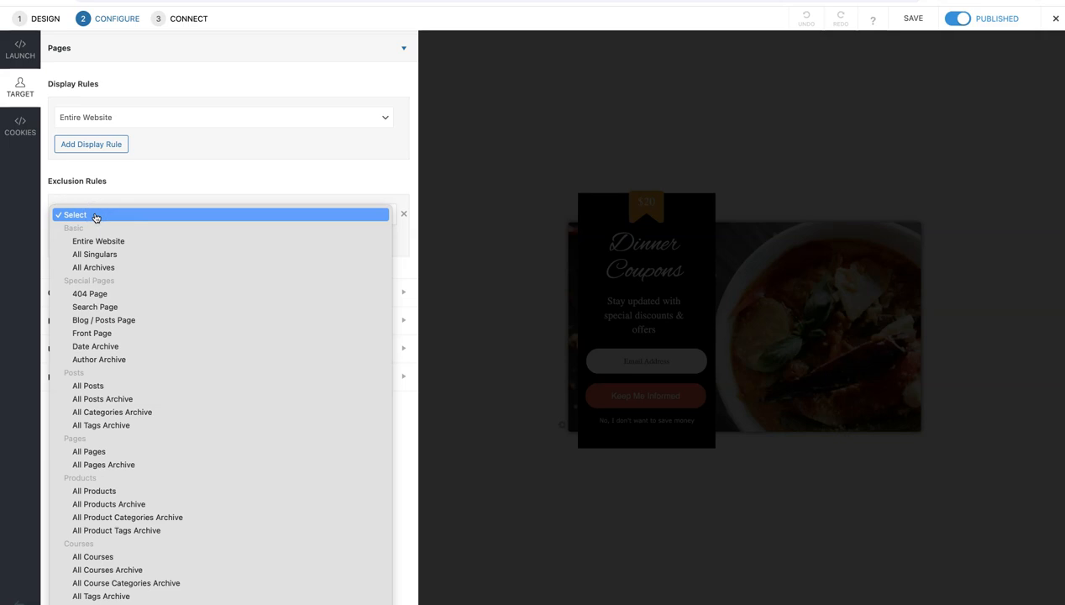
scroll(200, 347, down, 4)
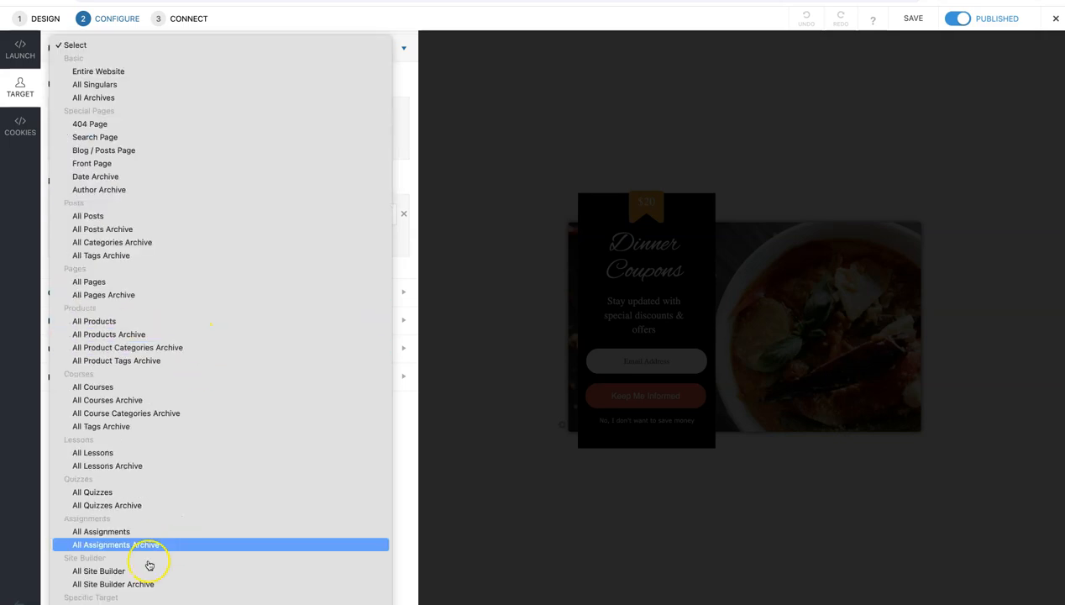
click(134, 593)
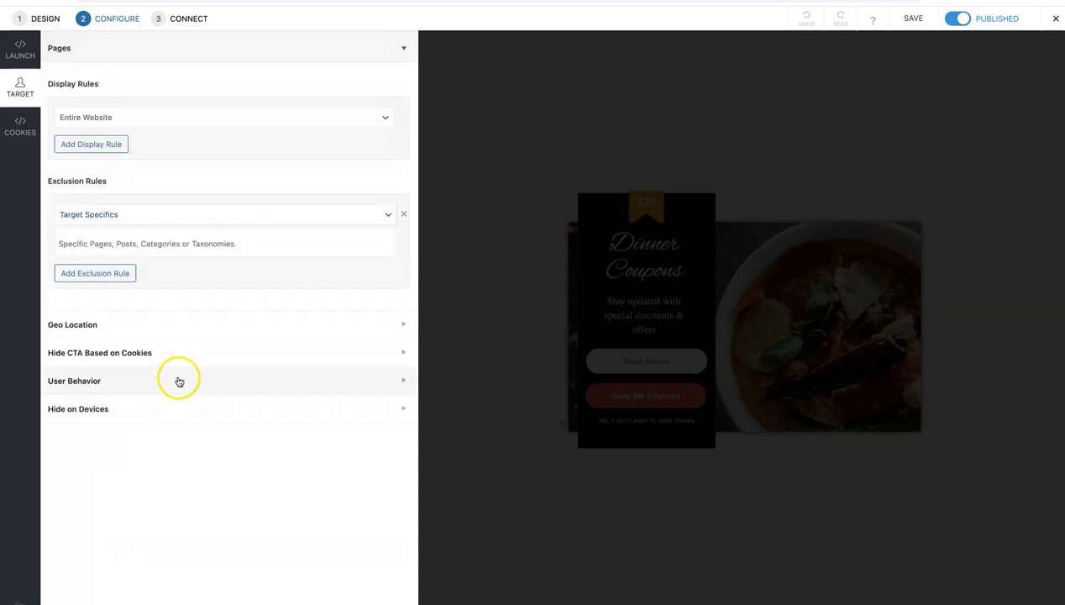
Search the exclusion rule's specific targets for "meal planner recipe box"
click(134, 244)
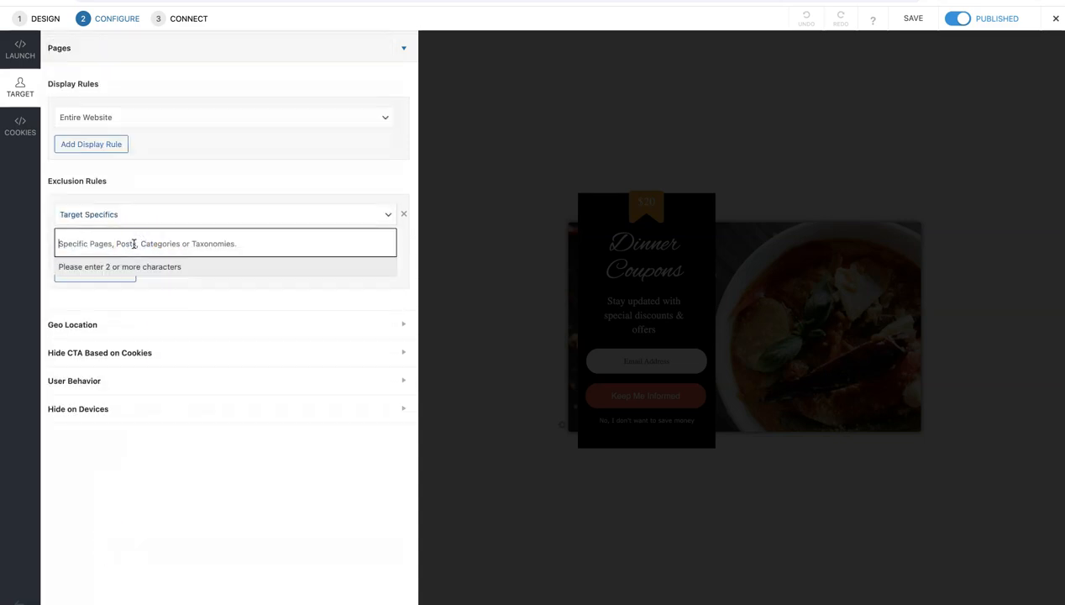
text(meal planner recipe to)
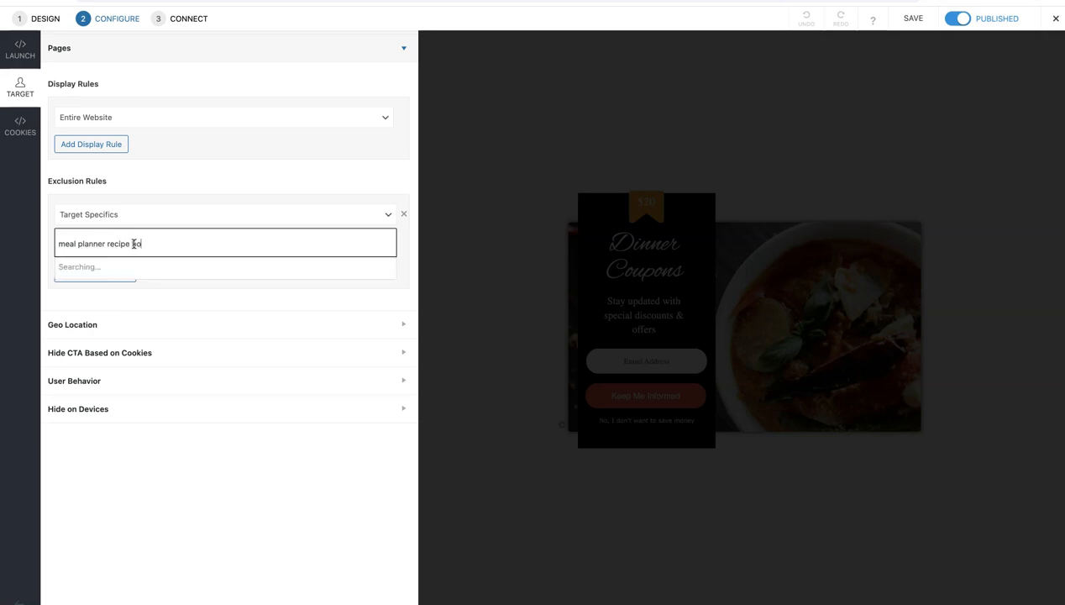
text(x)
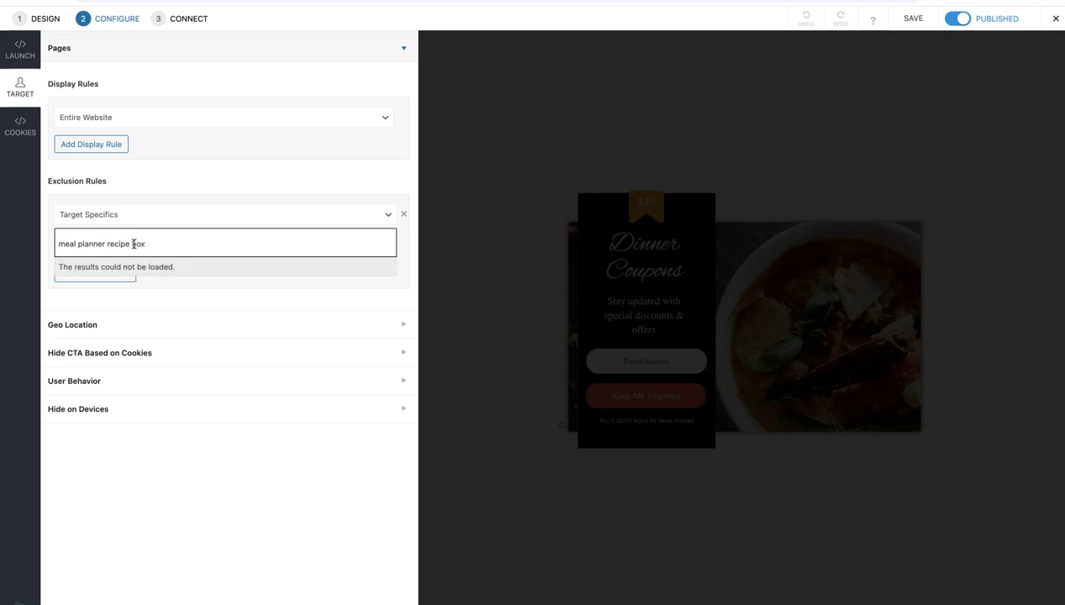
drag(108, 243, 54, 244)
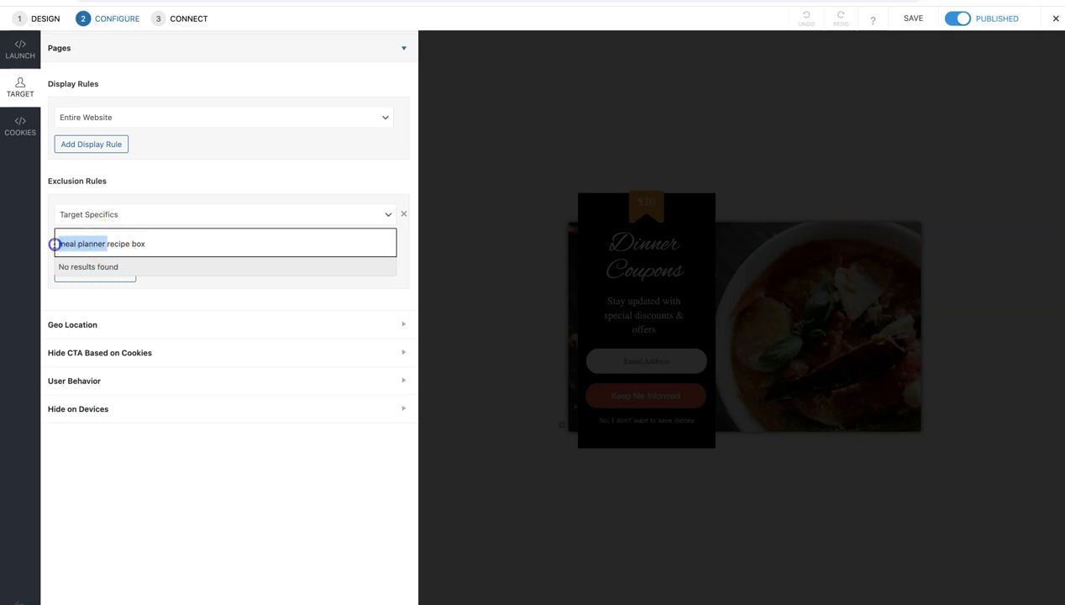
Search the exclusion rule's targets for "recipe box" and exclude the Recipe Box page from the popup
click(62, 240)
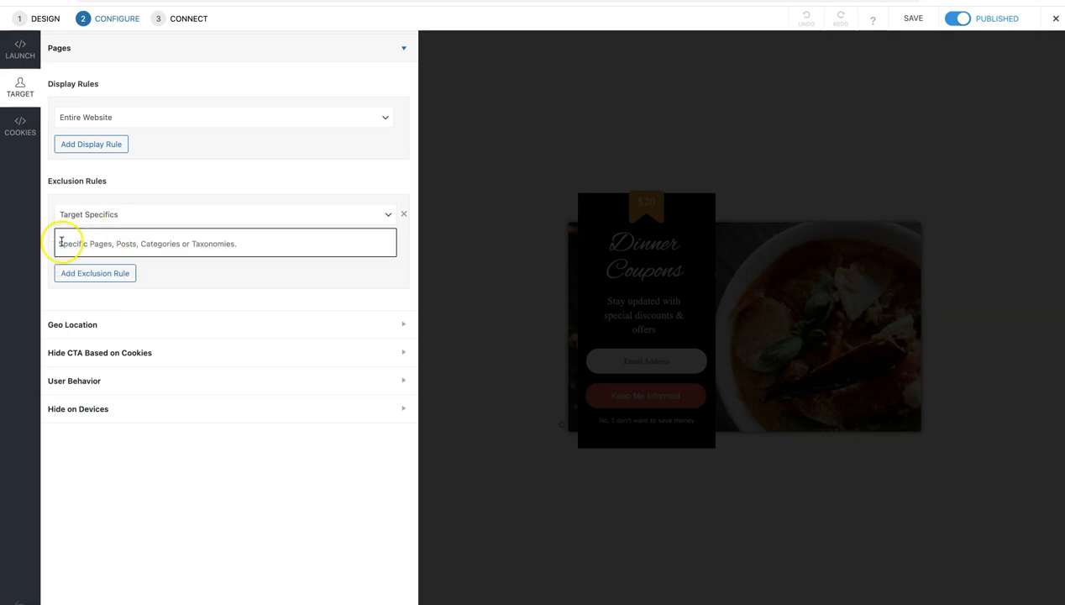
text(recipe box)
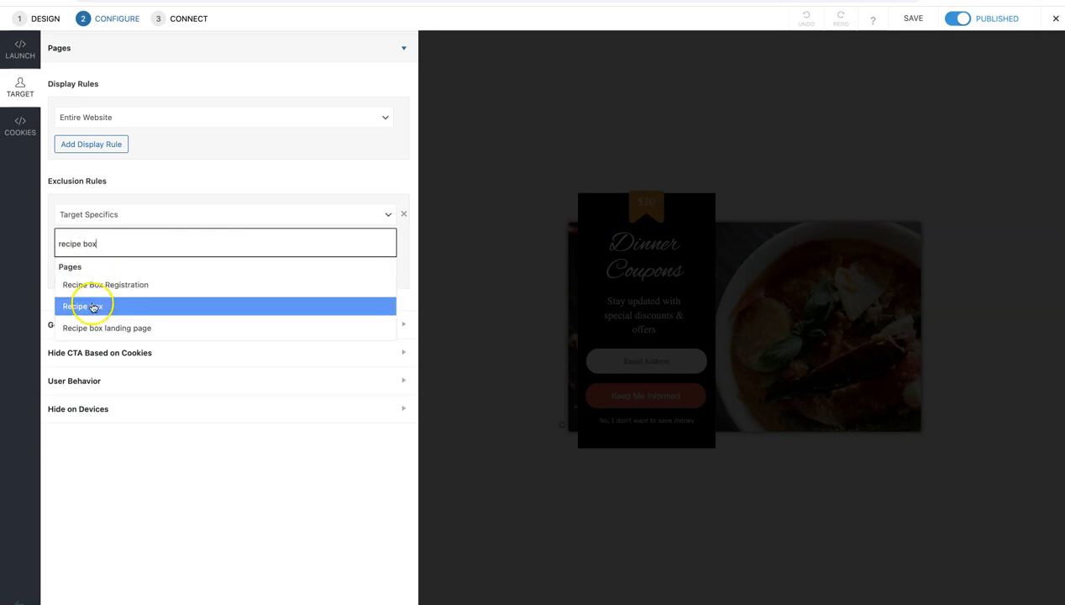
click(91, 305)
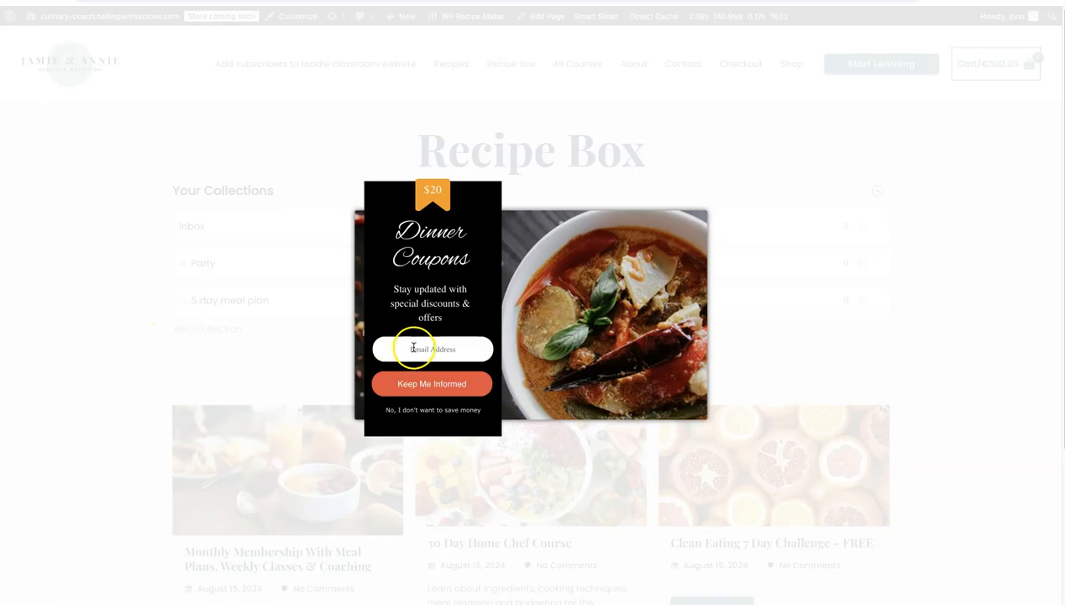
Submit a test email address in the Dinner Coupons popup on the live Recipe Box page and check for it in the FluentCRM contacts list
click(415, 347)
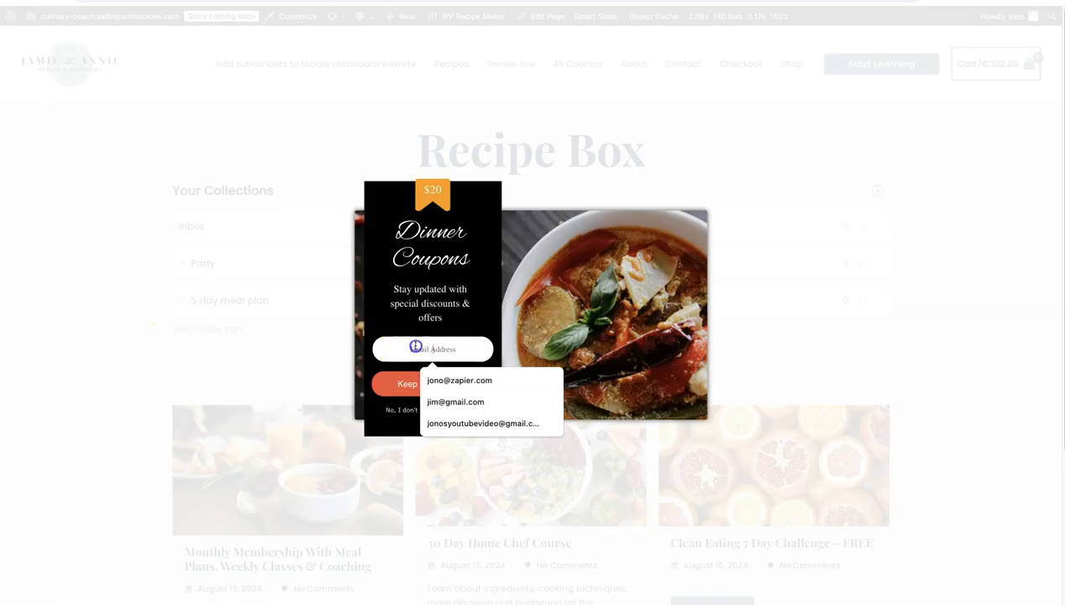
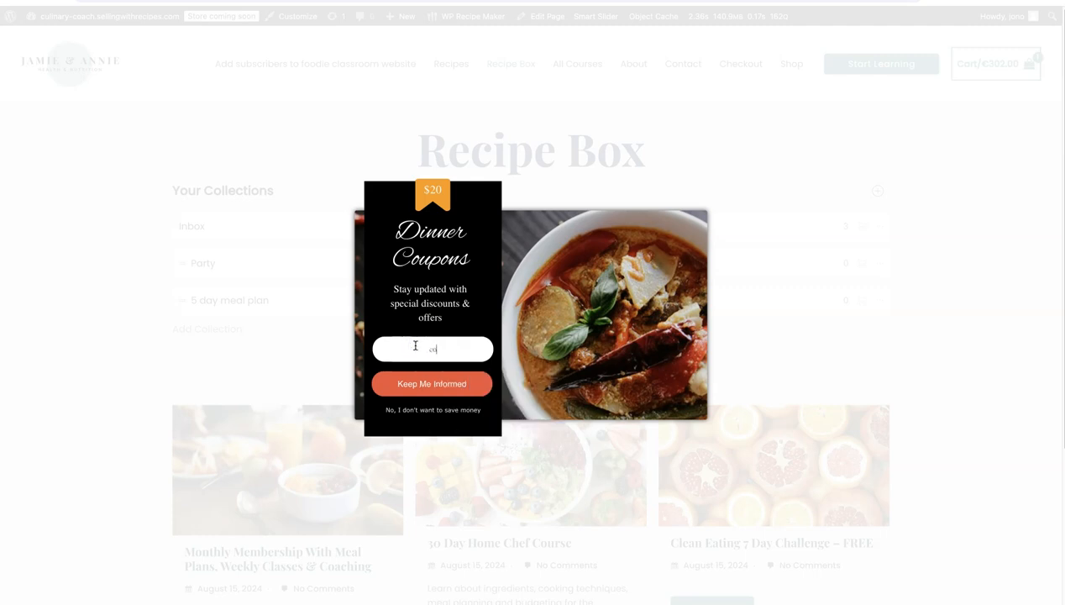
click(425, 389)
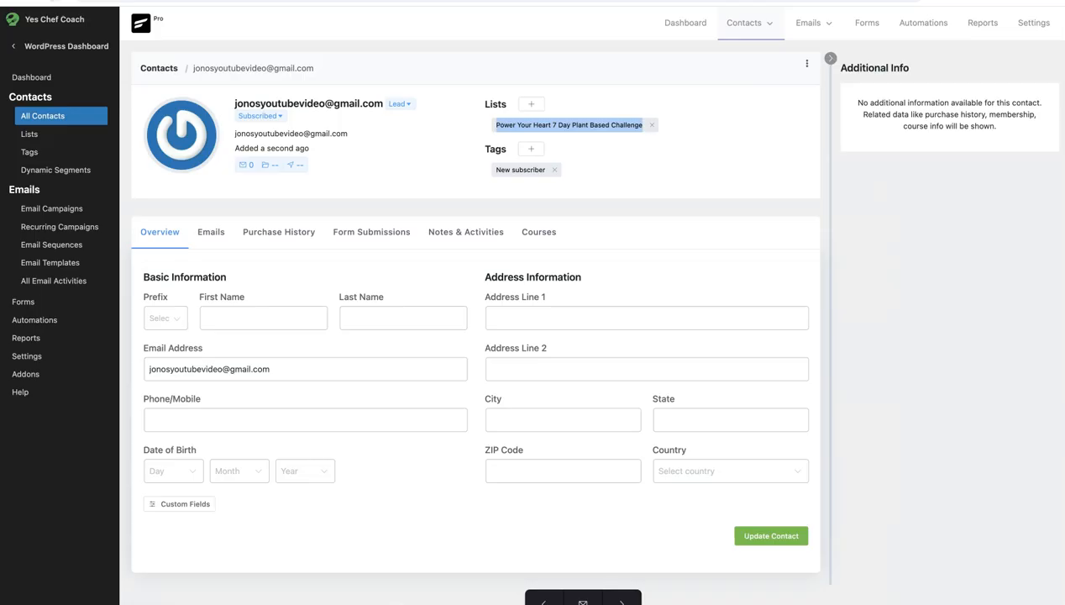
click(55, 1)
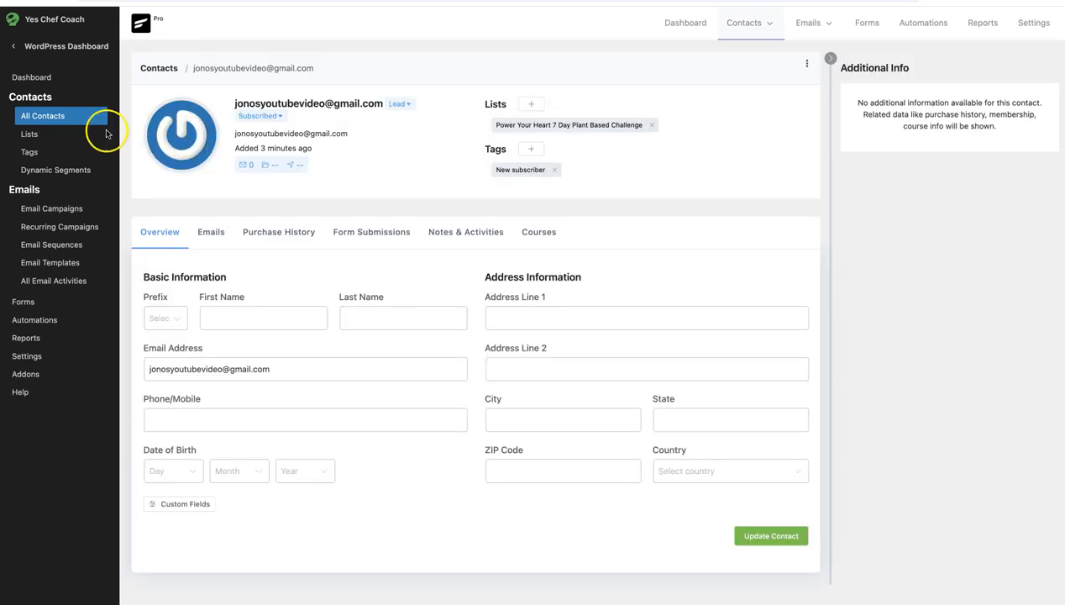
click(36, 119)
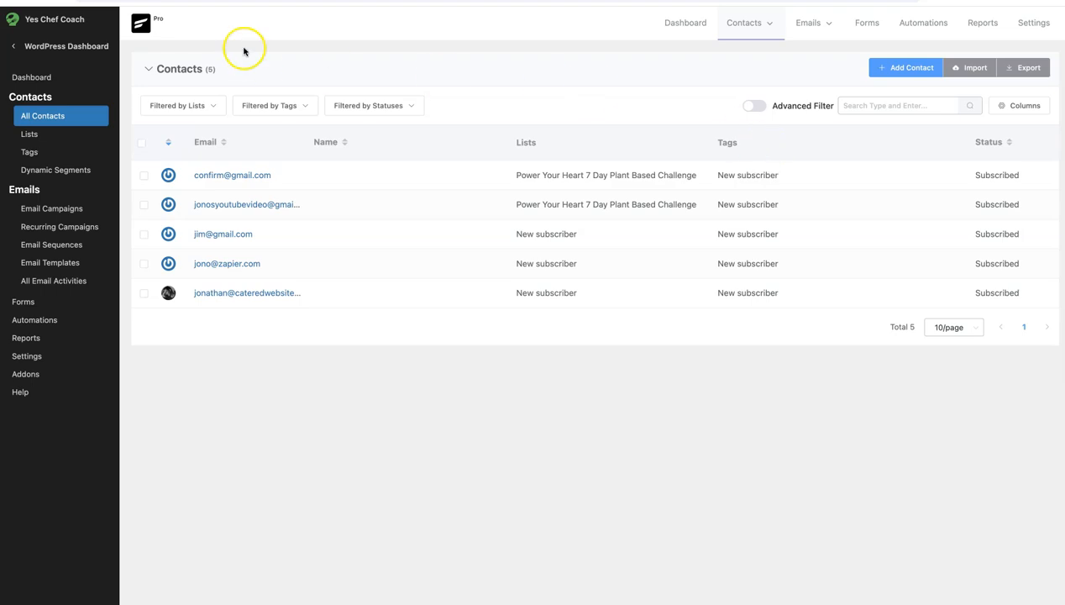
Return to the live site and look over the "Add subscribers to foodie classroom website" page with its subscription form
click(200, 2)
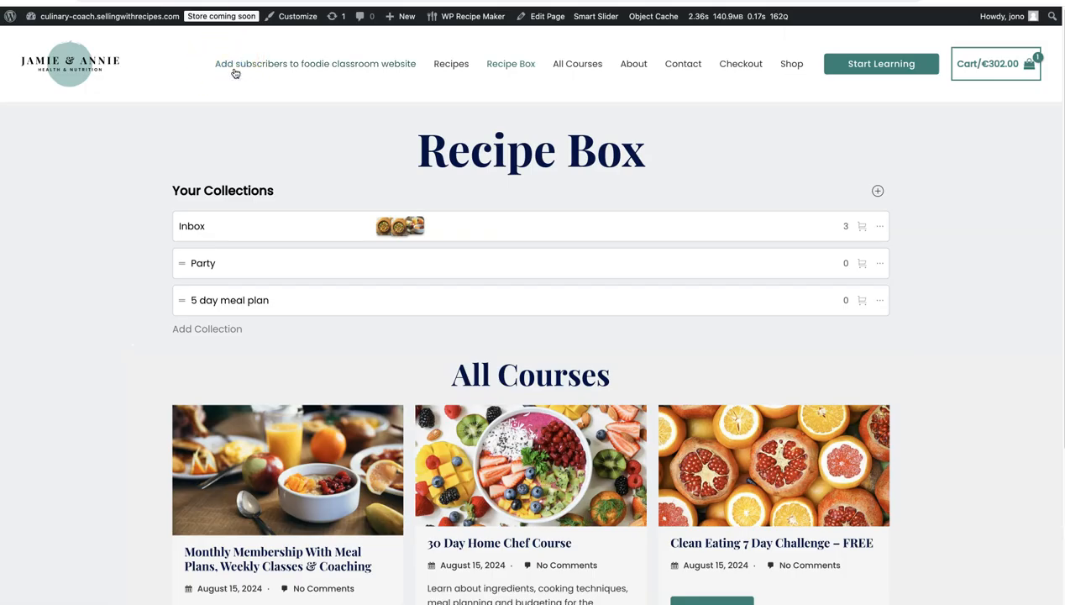
click(235, 74)
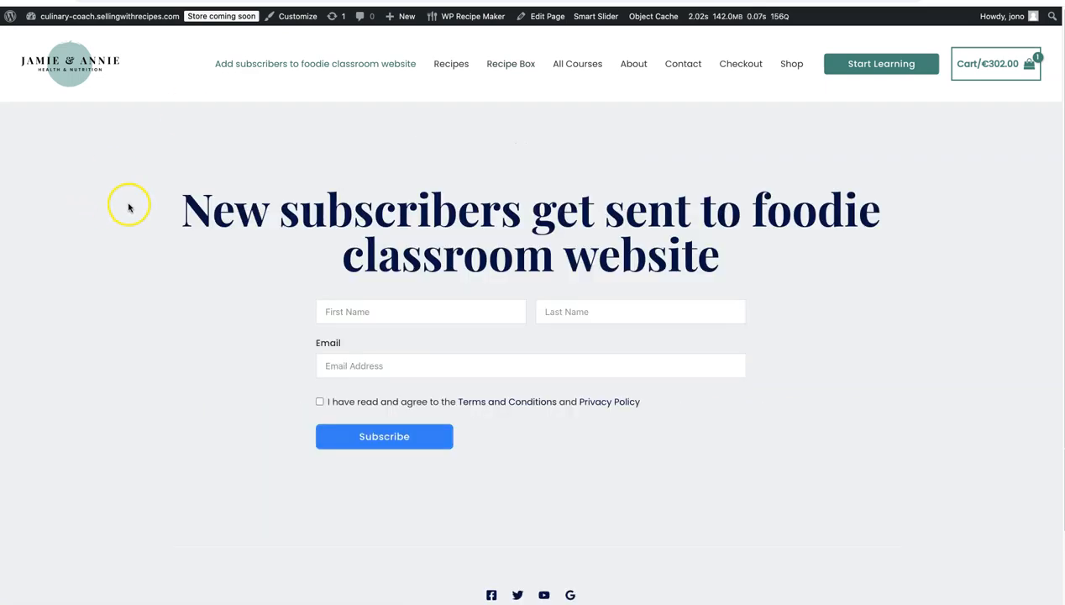
click(118, 207)
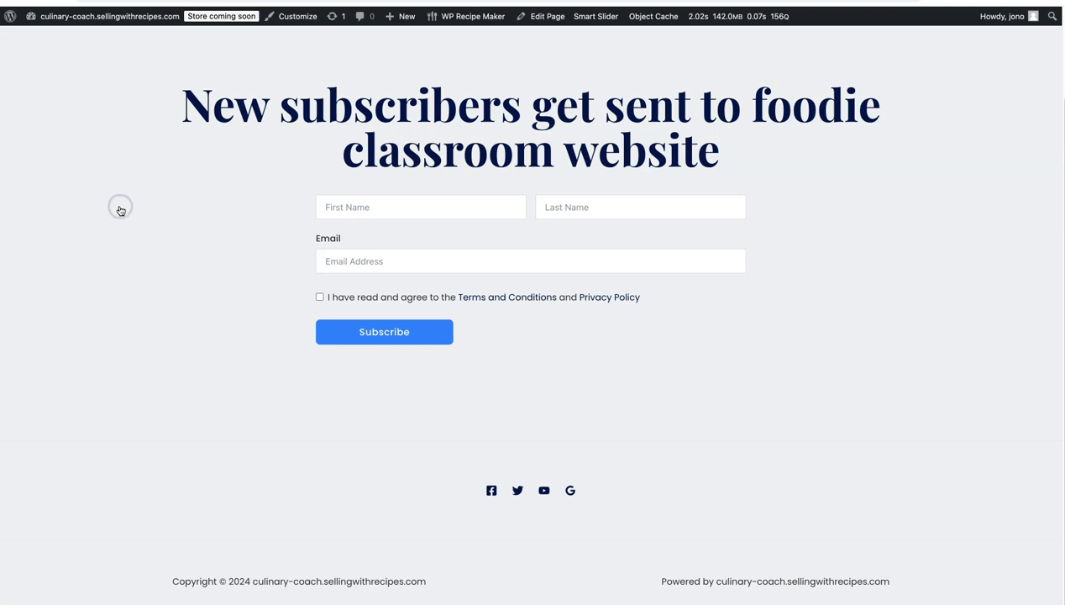
scroll(141, 236, up, 2)
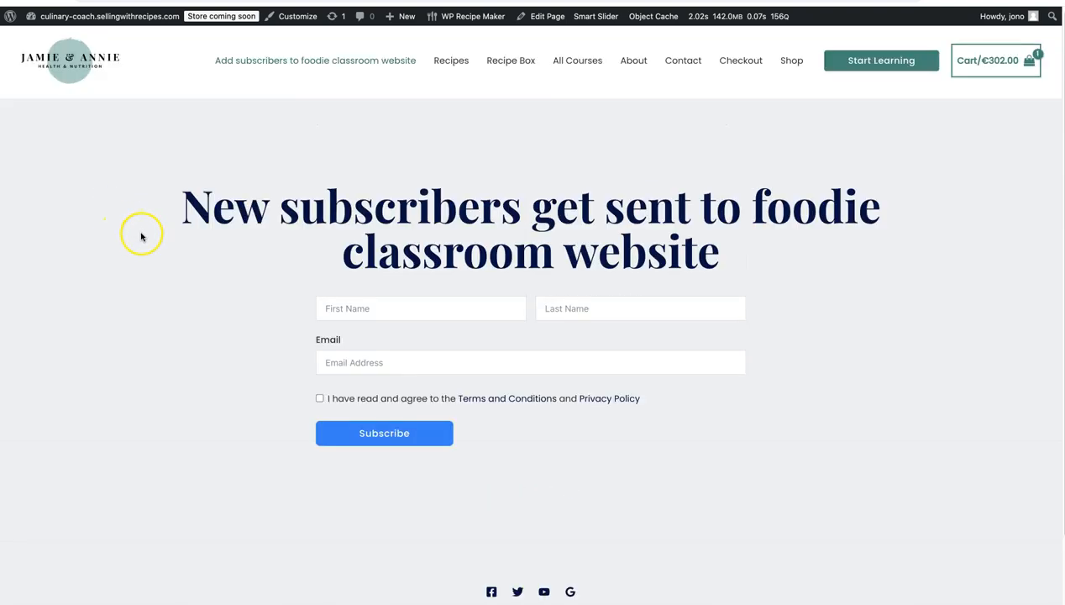